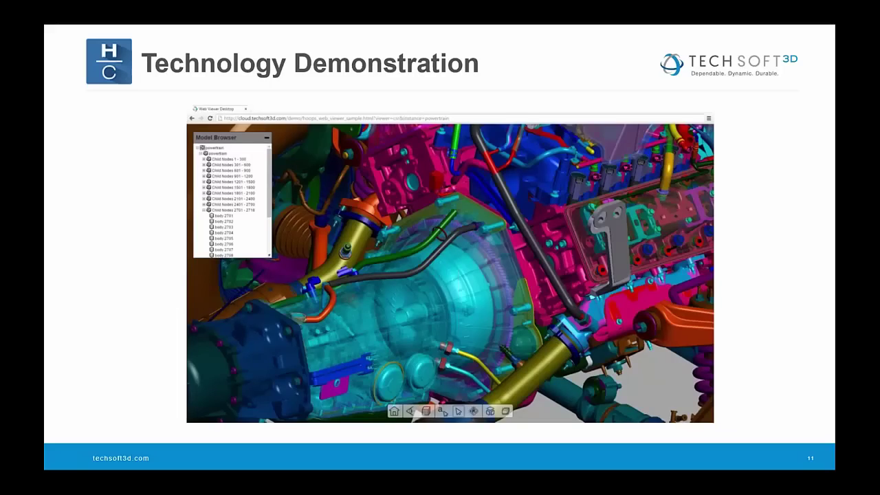
# Step: Switch to Chrome's HOOPS Web Viewer tab and orbit the streamed 600 Mb voiture _PROE-8 race car
pyautogui.hotkey('alt', 'Tab')
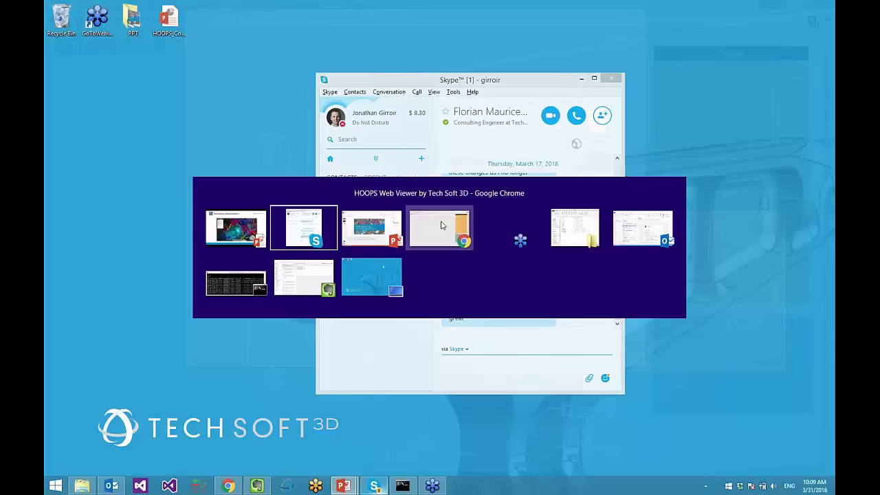
pyautogui.click(441, 225)
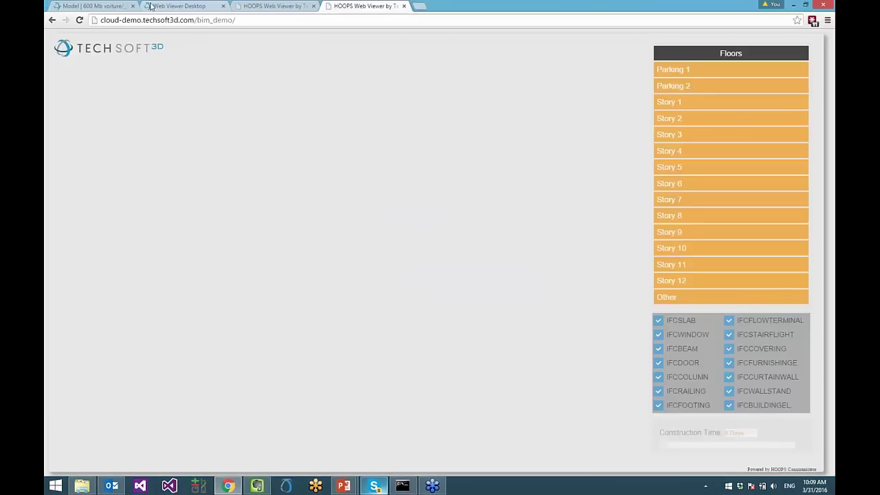
pyautogui.click(108, 7)
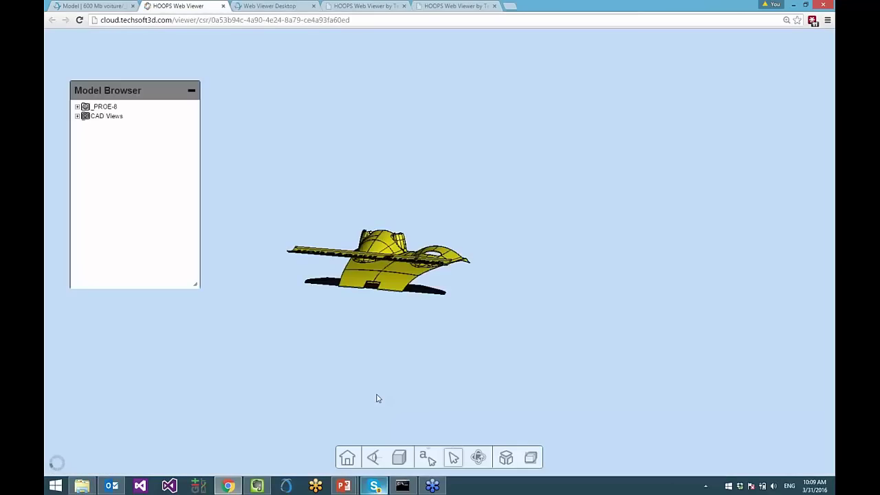
pyautogui.moveTo(343, 378); pyautogui.dragTo(614, 333)
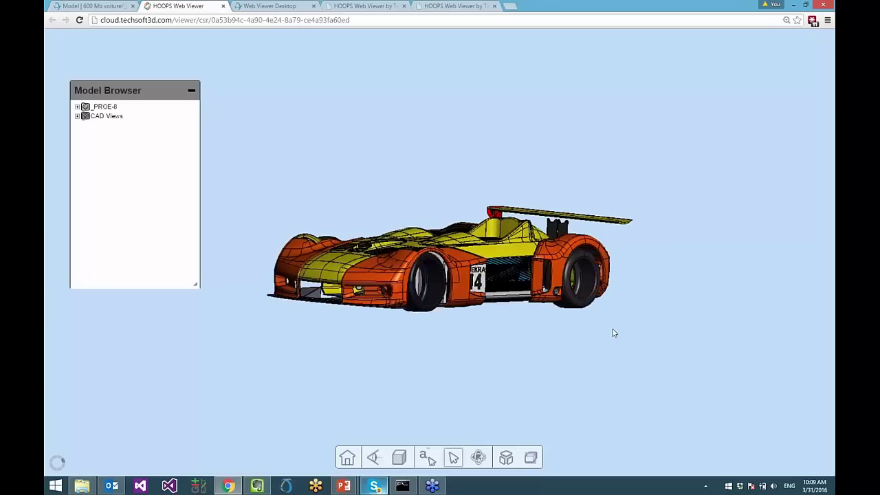
# Step: Select the front tire, extend the selection to its parent wheel, and isolate it
pyautogui.click(433, 264)
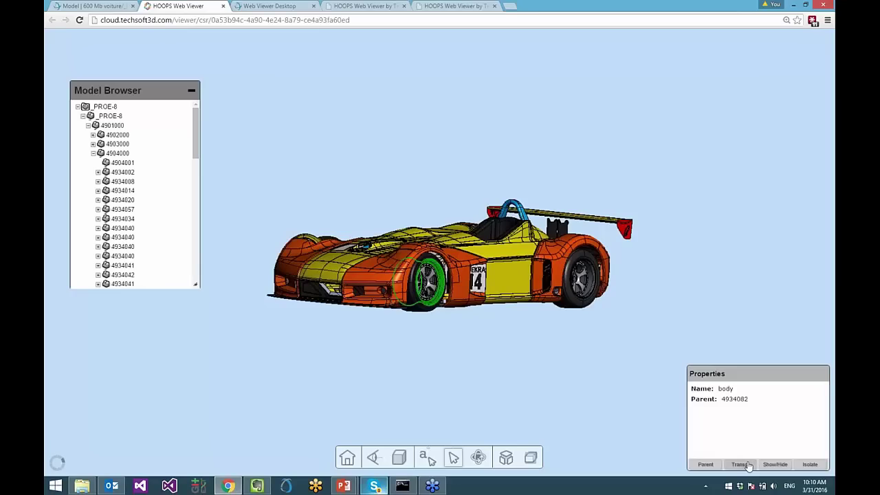
pyautogui.click(705, 465)
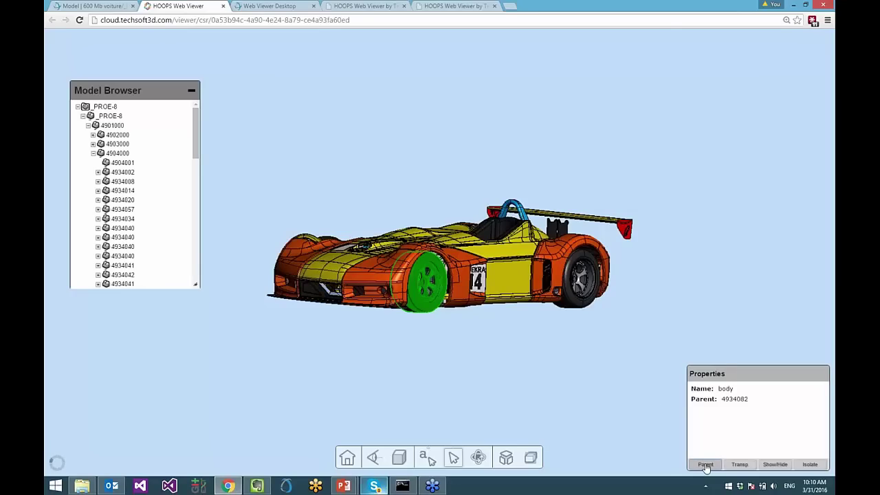
pyautogui.click(810, 464)
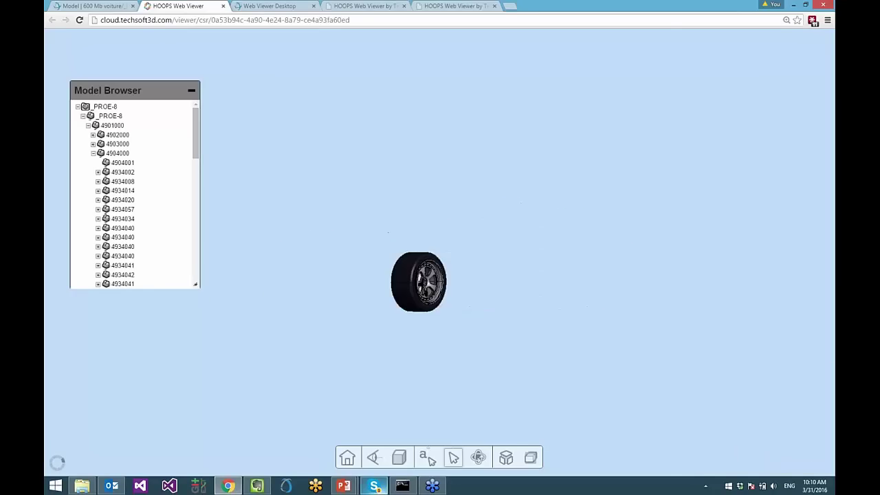
# Step: Clear the wheel selection and use Show all to bring back the whole car
pyautogui.click(411, 262)
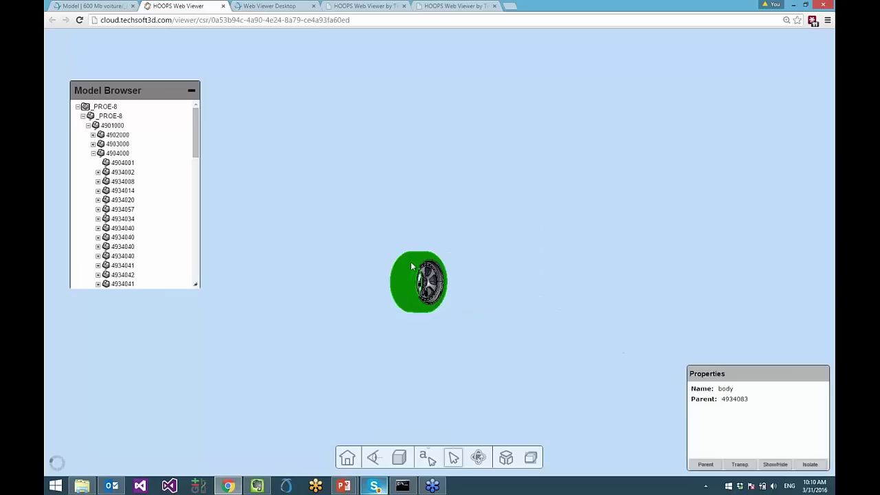
pyautogui.click(503, 301)
pyautogui.rightClick(497, 302)
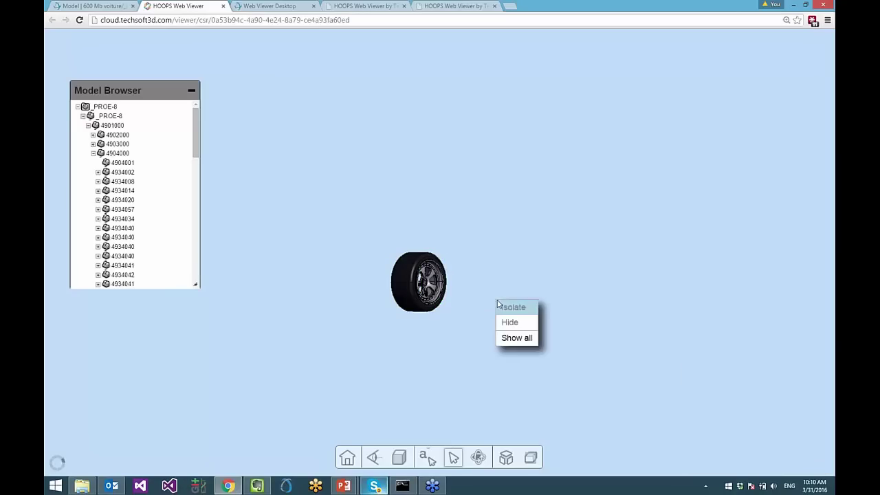
pyautogui.click(515, 338)
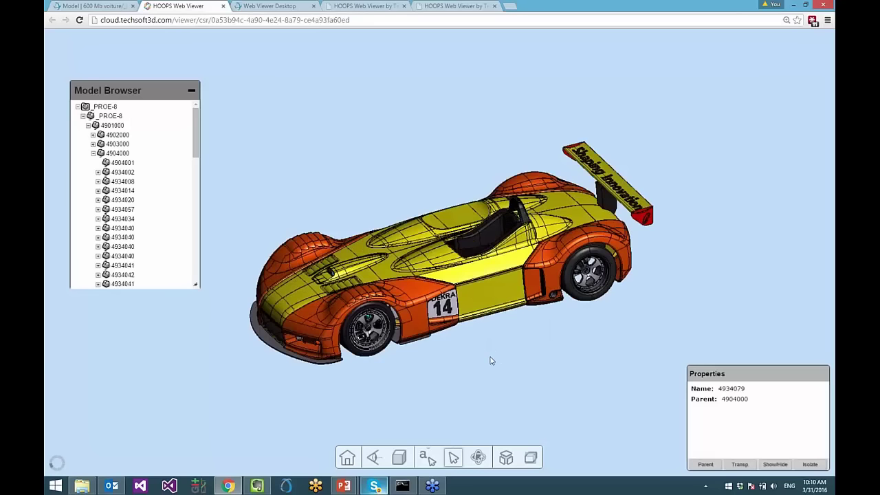
# Step: Zoom in on the hood, select the car's front body shell and hide it
pyautogui.rightClick(364, 277)
pyautogui.scroll(5, 365, 279)
pyautogui.scroll(2, 365, 279)
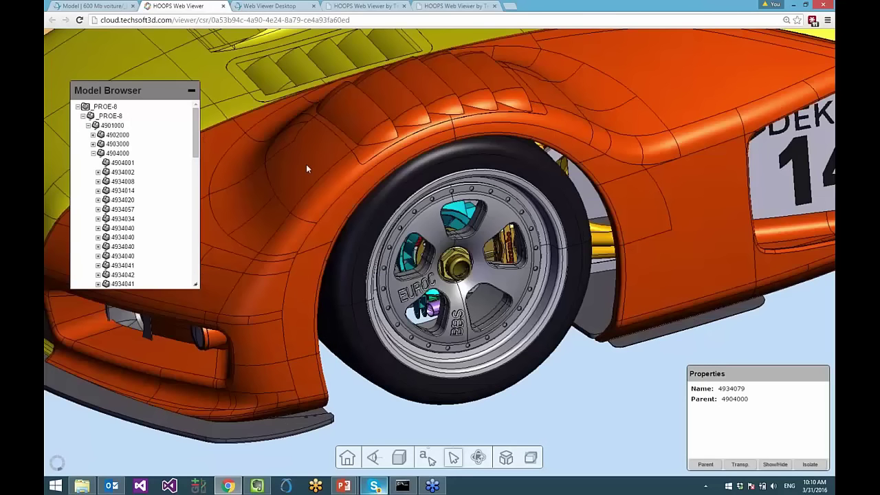
pyautogui.scroll(2, 282, 172)
pyautogui.moveTo(283, 171); pyautogui.dragTo(477, 351)
pyautogui.click(364, 278)
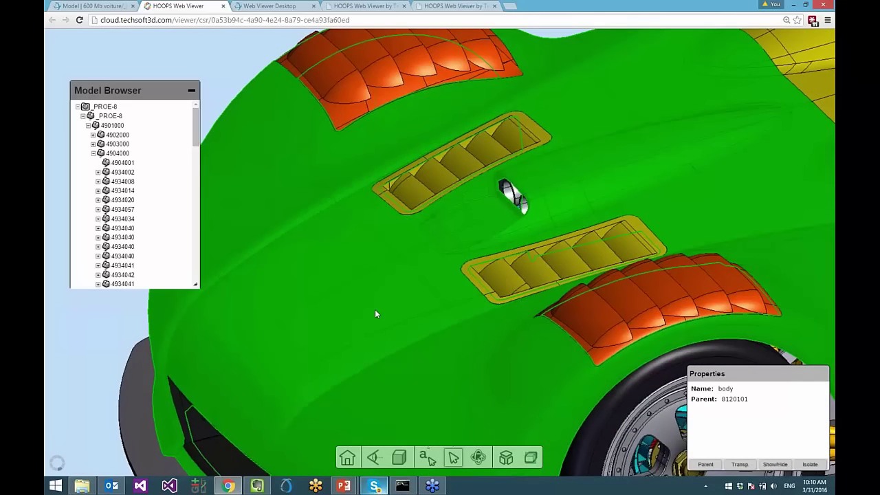
pyautogui.rightClick(374, 311)
pyautogui.click(382, 333)
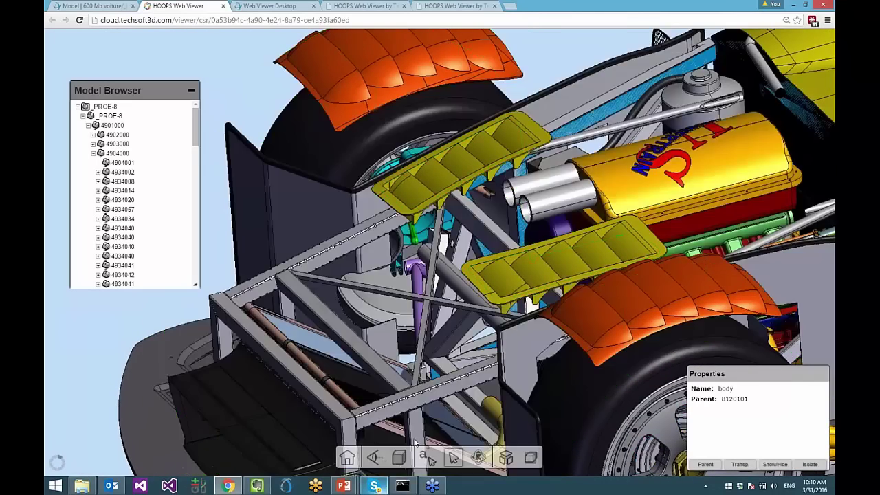
# Step: Orbit around the exposed engine bay, exhaust pipes, underside and rear wing
pyautogui.moveTo(480, 445); pyautogui.dragTo(375, 303)
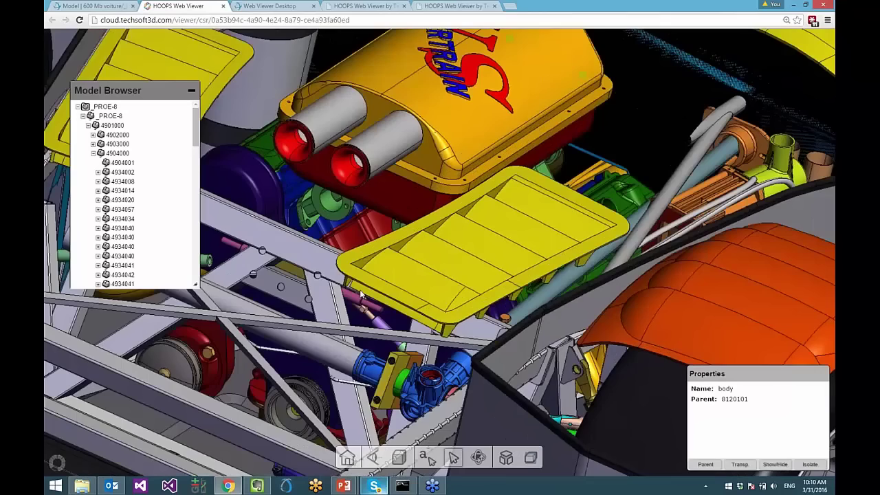
pyautogui.moveTo(360, 294); pyautogui.dragTo(532, 357)
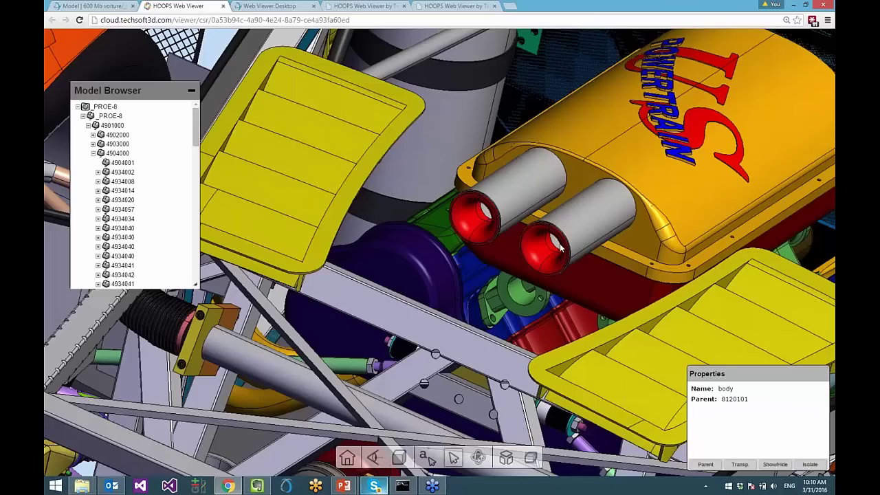
pyautogui.scroll(-3, 556, 249)
pyautogui.scroll(-10, 555, 249)
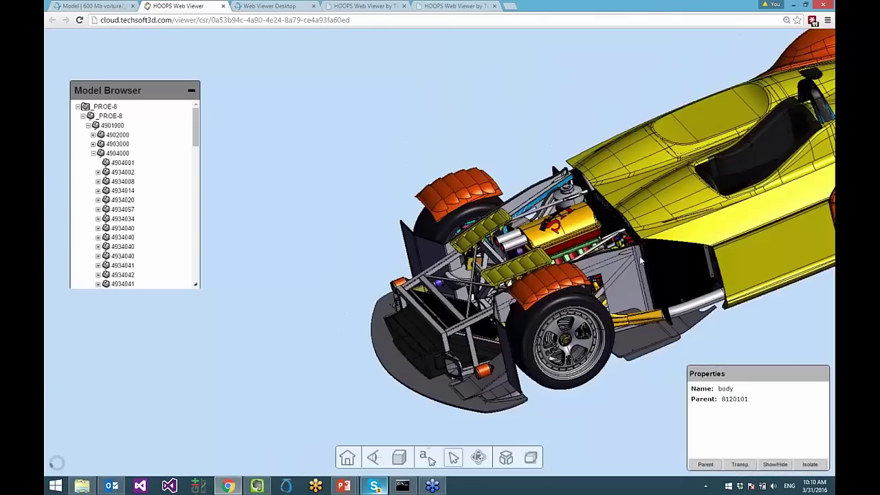
pyautogui.moveTo(641, 260); pyautogui.dragTo(389, 277, button='middle')
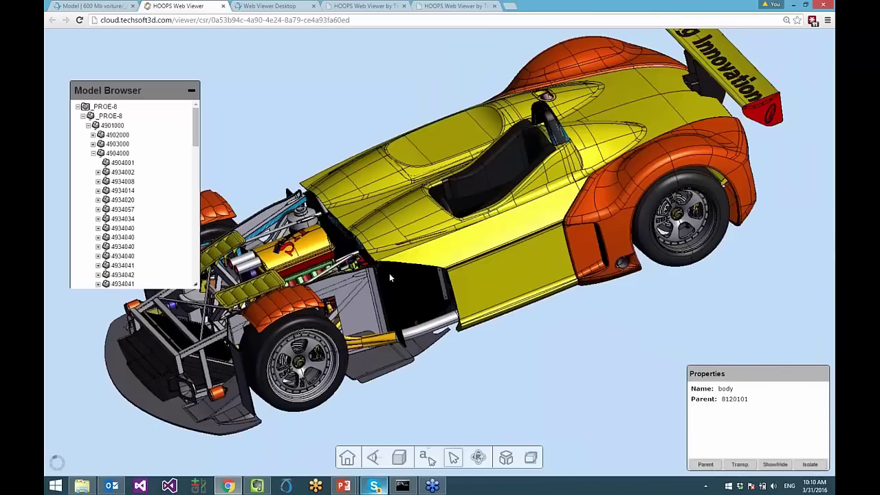
pyautogui.moveTo(389, 275); pyautogui.dragTo(438, 302)
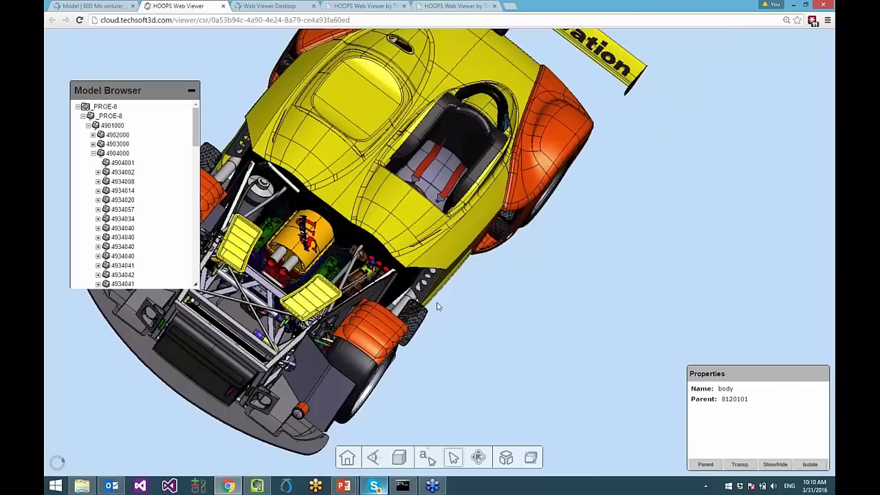
pyautogui.moveTo(428, 306); pyautogui.dragTo(422, 301)
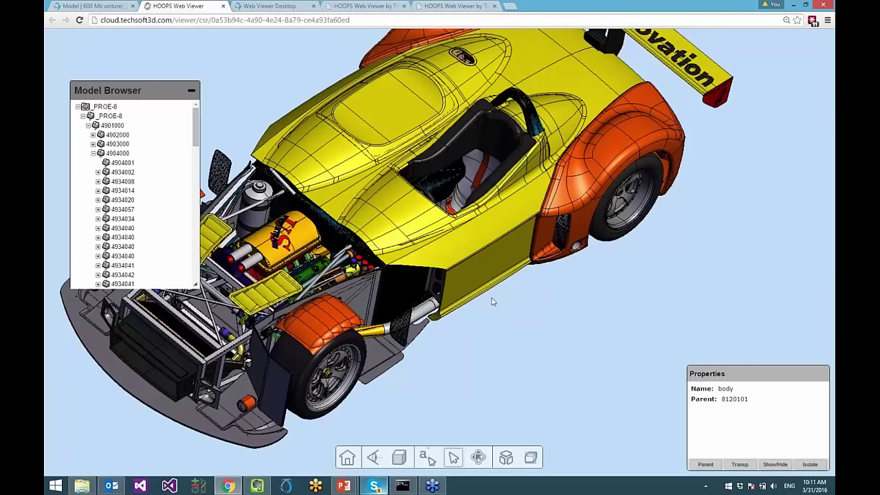
pyautogui.moveTo(491, 303); pyautogui.dragTo(748, 275)
pyautogui.moveTo(568, 331); pyautogui.dragTo(548, 326)
pyautogui.moveTo(546, 270)
pyautogui.mouseDown()
pyautogui.moveTo(537, 227)
pyautogui.moveTo(546, 269)
pyautogui.mouseUp()
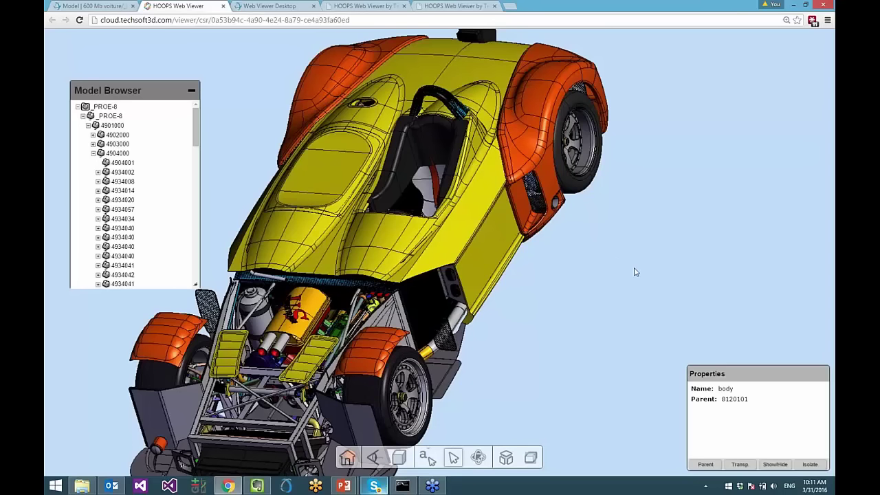
pyautogui.moveTo(632, 270); pyautogui.dragTo(637, 265)
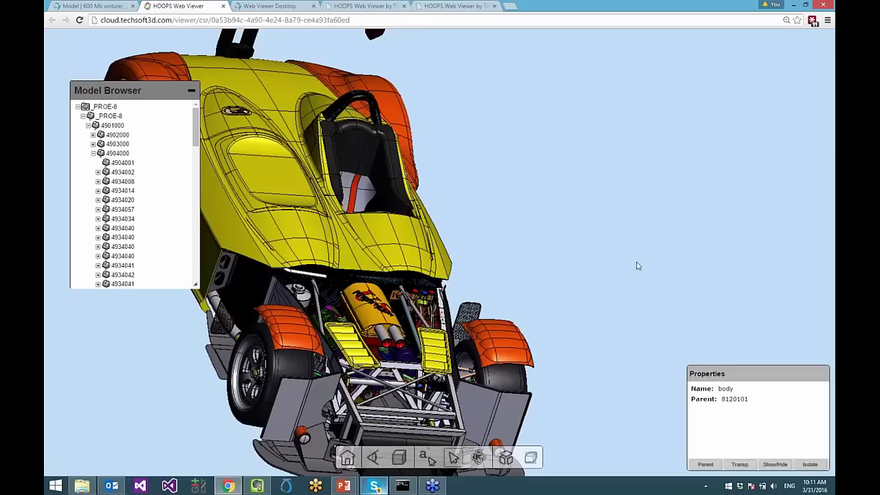
pyautogui.moveTo(637, 266); pyautogui.dragTo(575, 259)
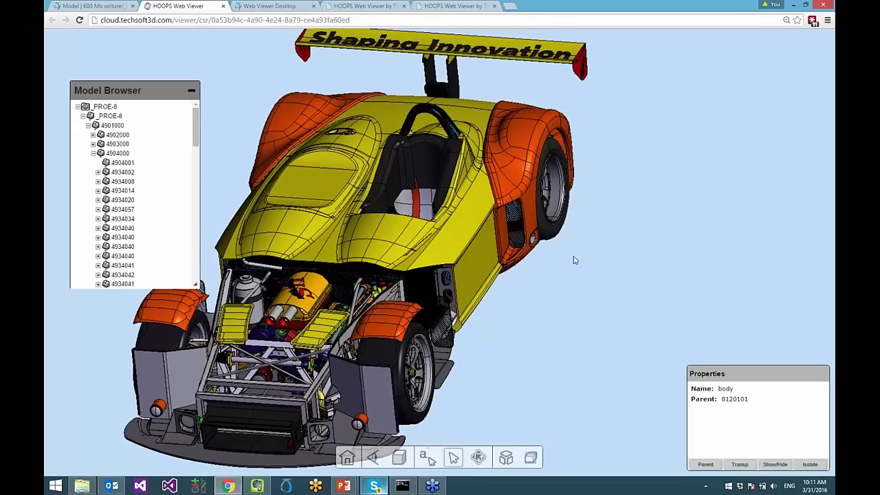
# Step: Reopen the 600 Mb voiture race car with all parts showing and orbit to a low left-side view
pyautogui.click(223, 5)
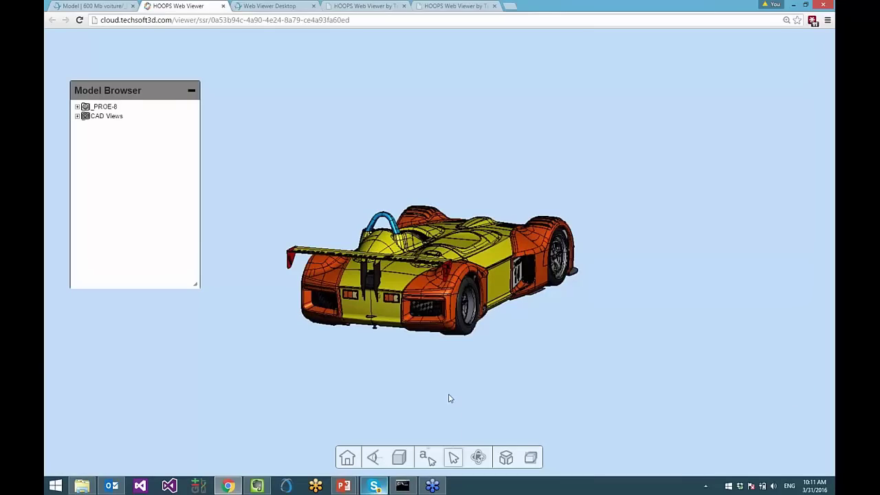
pyautogui.moveTo(408, 381); pyautogui.dragTo(361, 283)
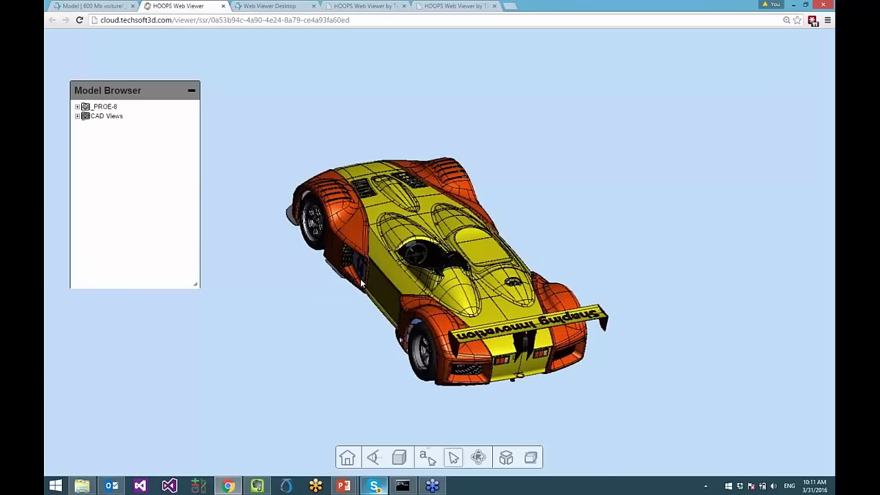
pyautogui.moveTo(660, 396); pyautogui.dragTo(571, 365)
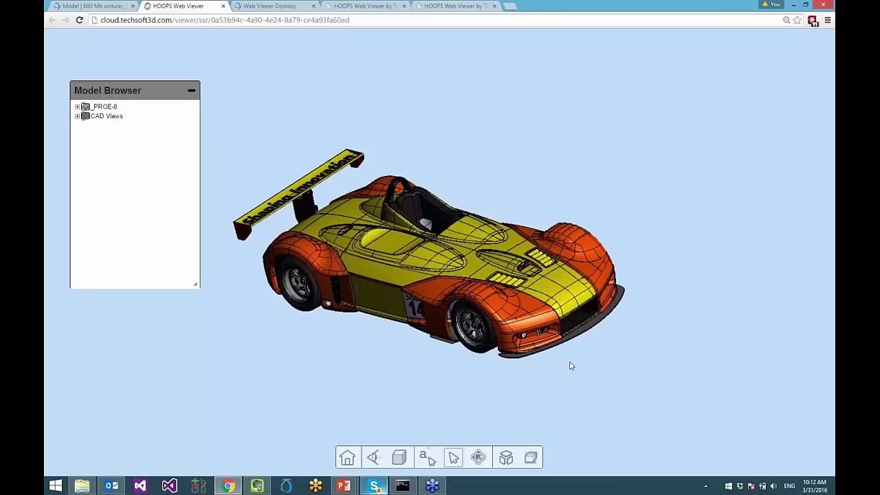
# Step: Hide the front body shell and zoom in on the engine from above
pyautogui.click(488, 274)
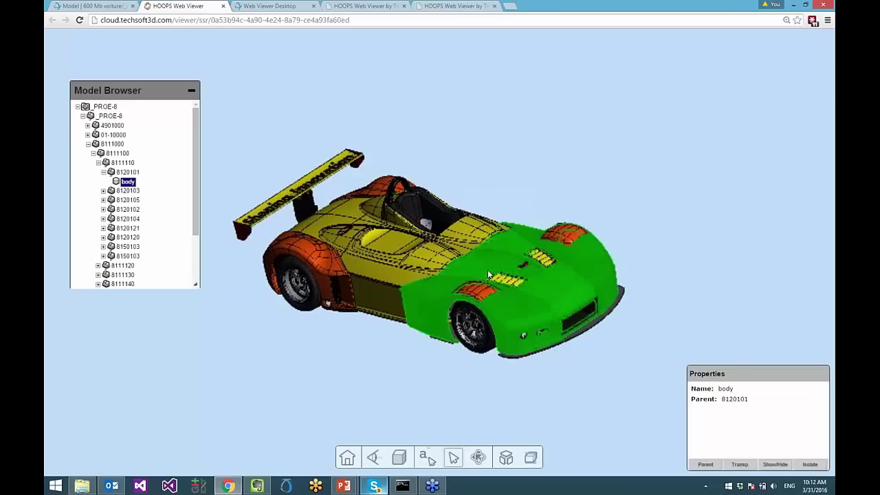
pyautogui.rightClick(488, 275)
pyautogui.click(501, 291)
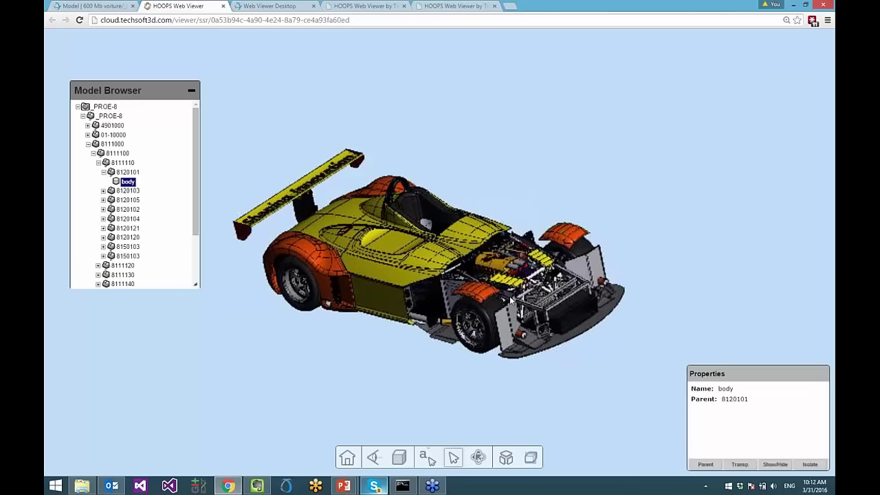
pyautogui.moveTo(540, 415); pyautogui.dragTo(471, 446)
pyautogui.scroll(1, 472, 412)
pyautogui.scroll(3, 478, 320)
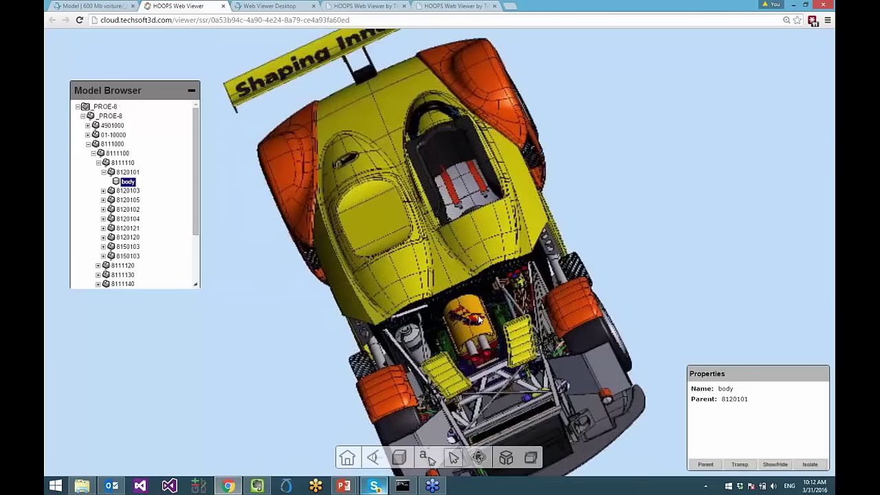
pyautogui.moveTo(475, 331); pyautogui.dragTo(475, 244, button='middle')
pyautogui.scroll(3, 475, 241)
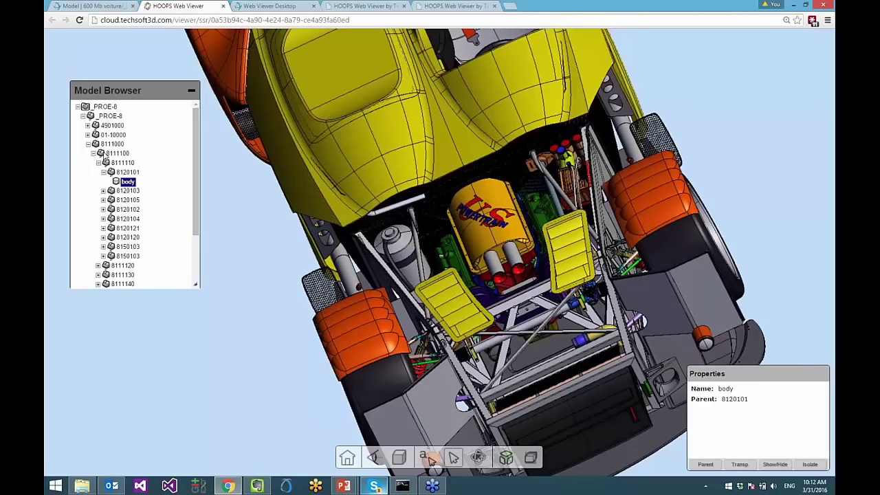
# Step: Isolate the 8111100 assembly from the Model Browser
pyautogui.click(117, 154)
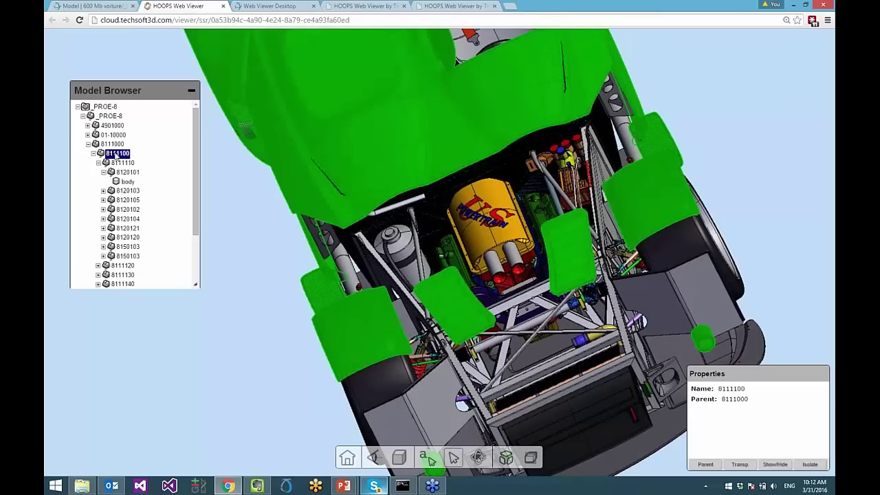
pyautogui.rightClick(116, 157)
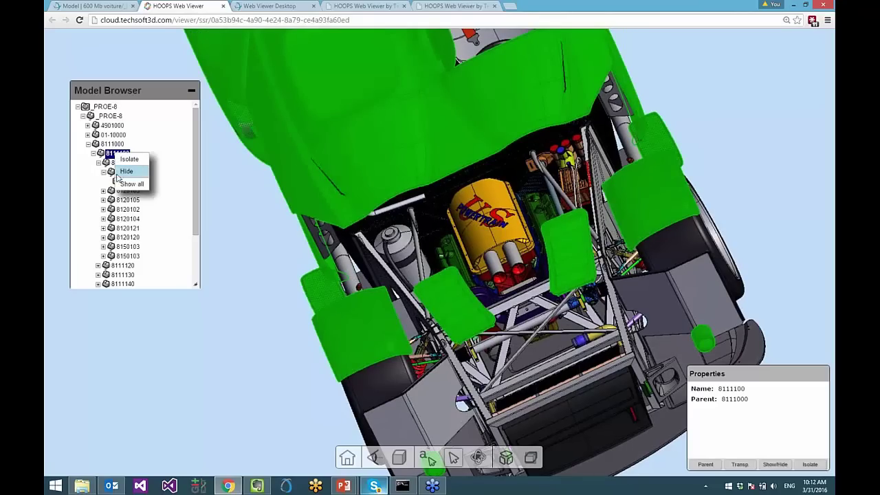
pyautogui.click(124, 162)
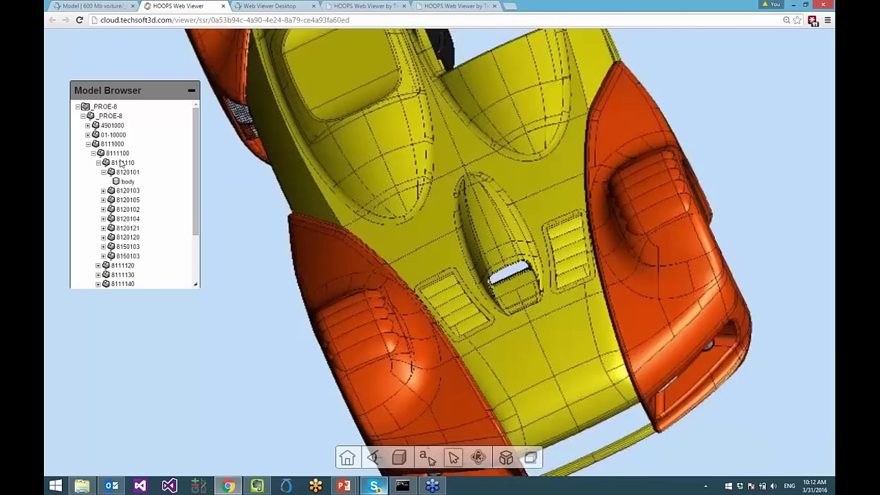
# Step: Orbit the isolated car body to an oblique view
pyautogui.moveTo(198, 327); pyautogui.dragTo(261, 310)
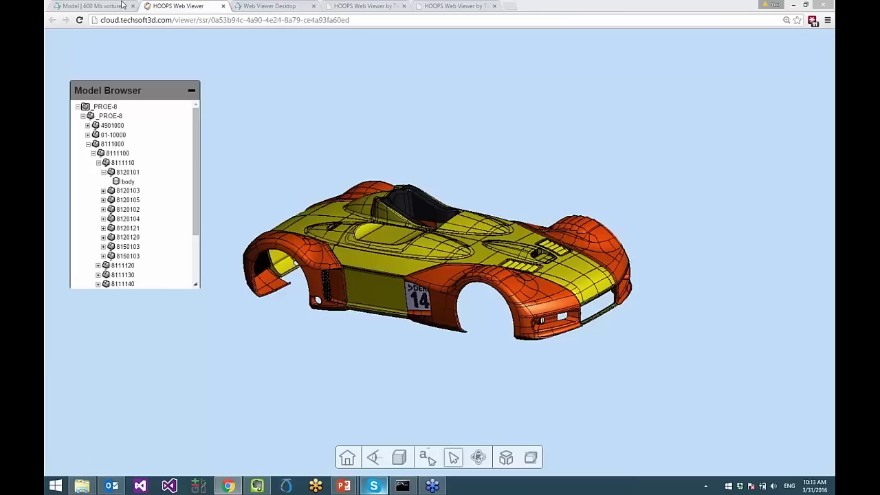
# Step: Close the car viewer and switch to the Web Viewer Desktop tab showing Engine_V12
pyautogui.click(222, 6)
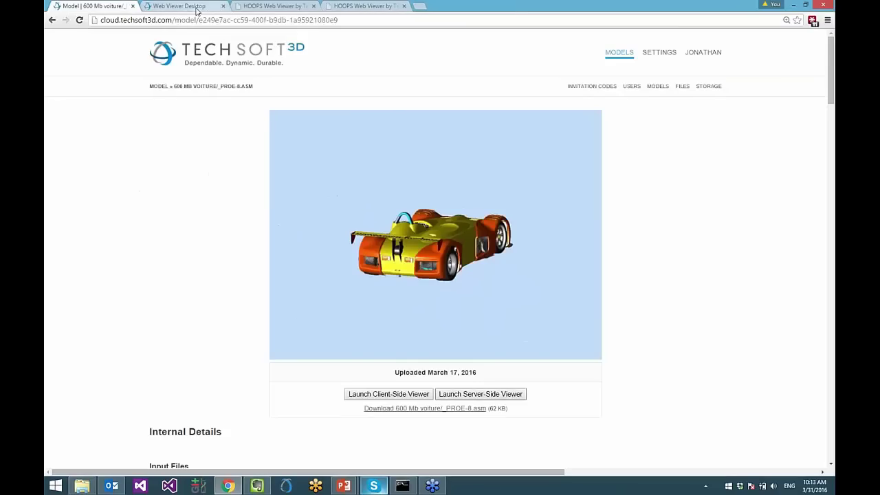
pyautogui.click(192, 6)
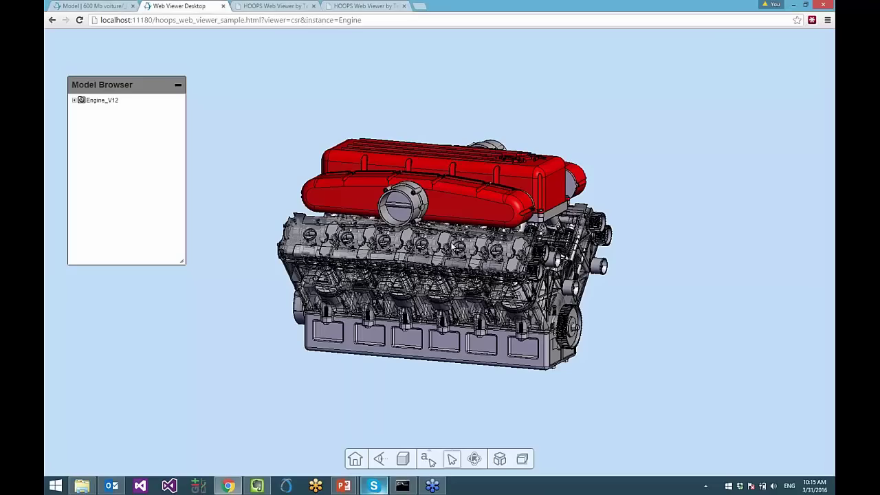
# Step: Orbit the V12 engine to a tilted end view
pyautogui.moveTo(523, 248); pyautogui.dragTo(406, 284)
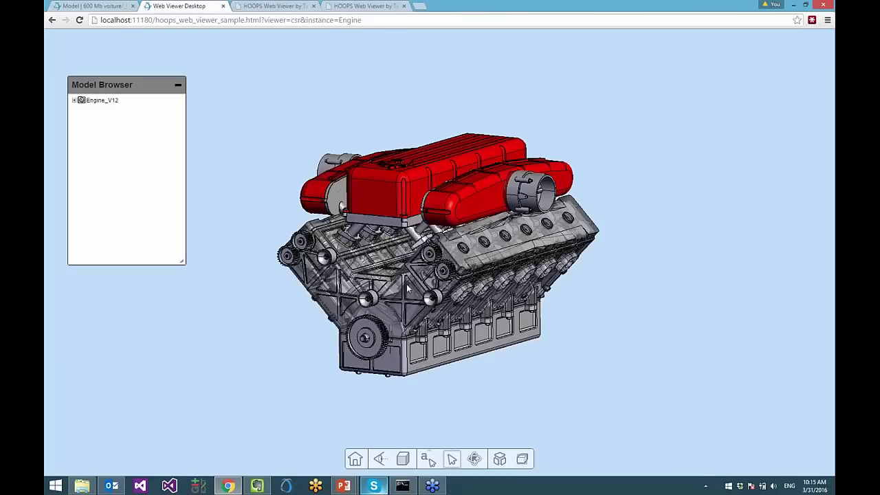
# Step: Isolate FERRARI_GEAR_FOR_CRANKSHAFT from the Model Browser, then Show all to restore the engine
pyautogui.click(377, 336)
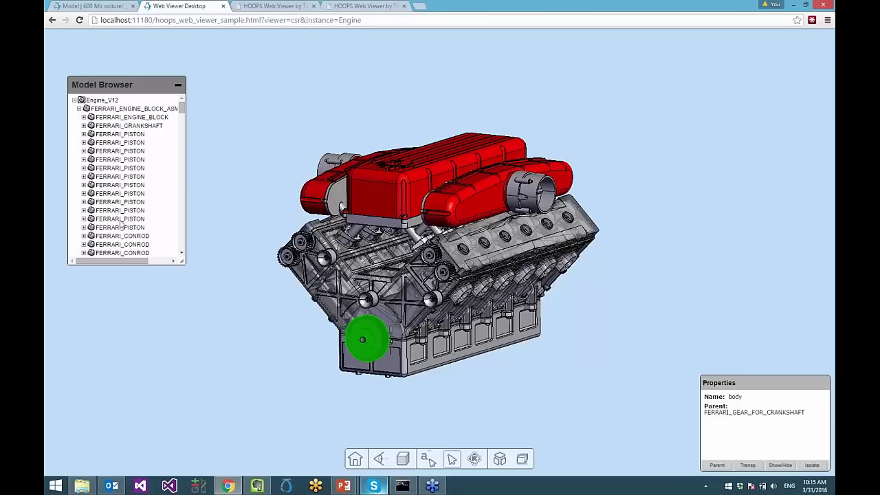
pyautogui.moveTo(182, 114); pyautogui.dragTo(183, 208)
pyautogui.click(116, 109)
pyautogui.rightClick(116, 108)
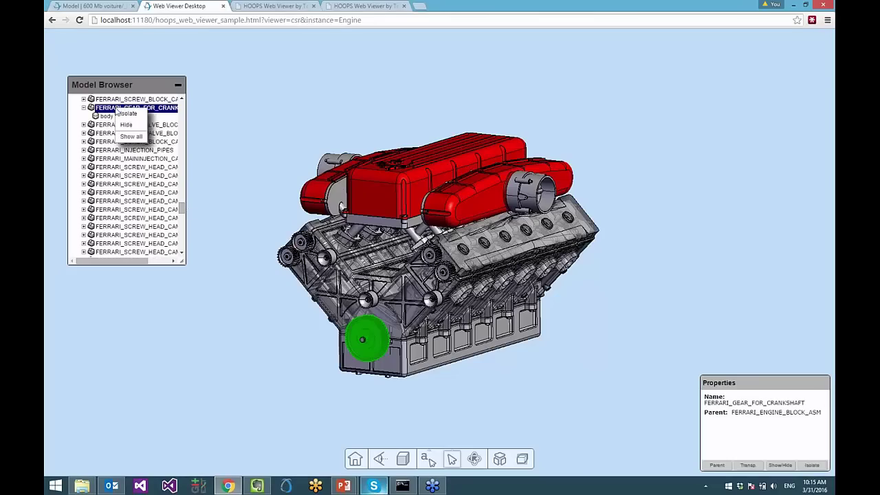
pyautogui.click(128, 118)
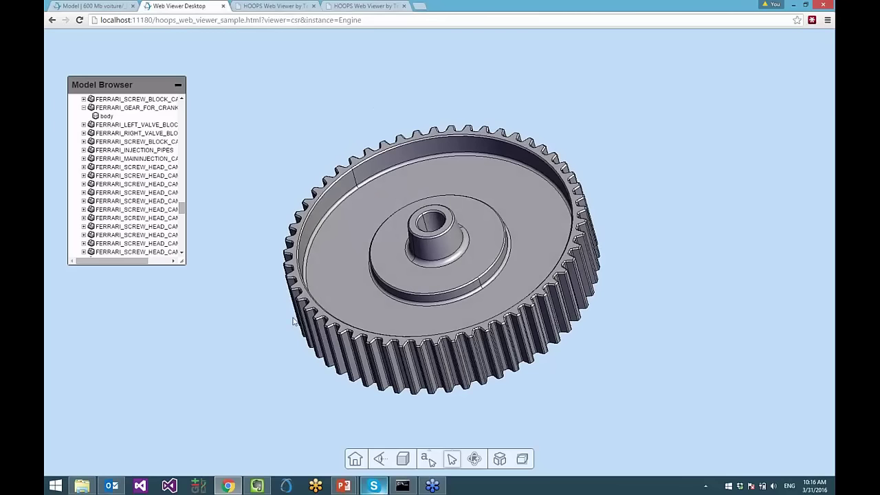
pyautogui.rightClick(253, 271)
pyautogui.click(268, 303)
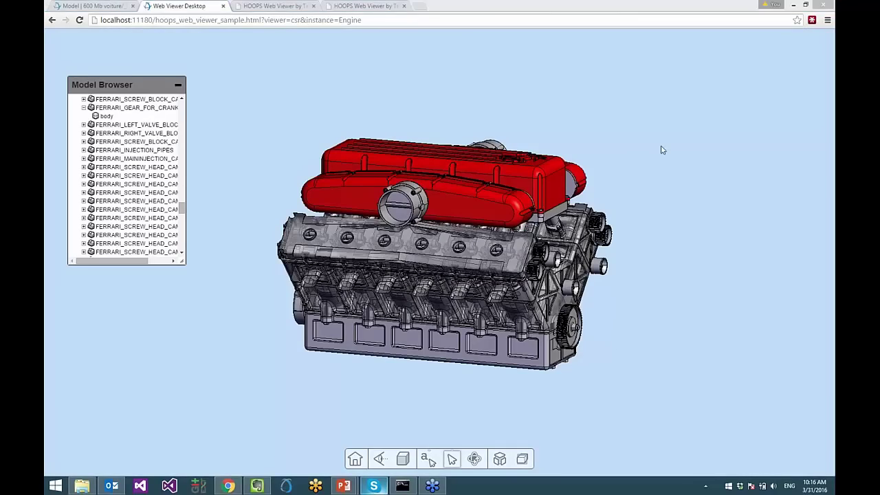
# Step: Tilt the engine to show its top and side, then switch to markup annotation mode
pyautogui.moveTo(577, 383); pyautogui.dragTo(477, 394)
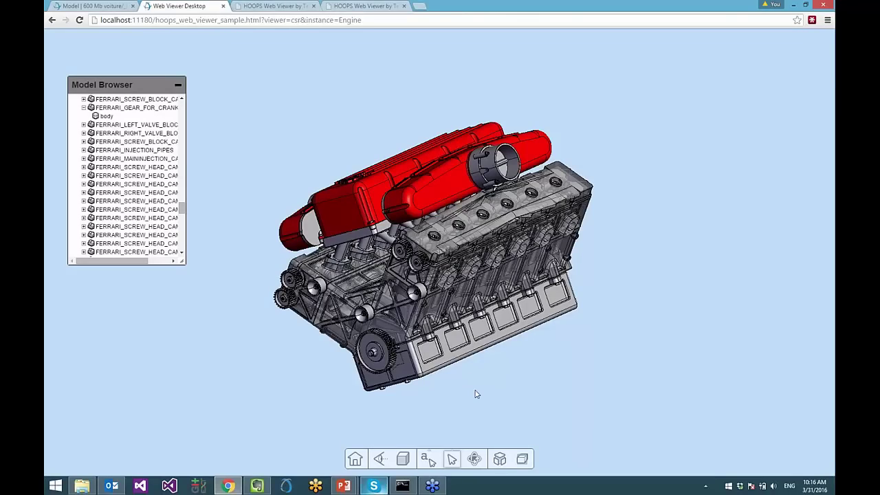
pyautogui.click(429, 459)
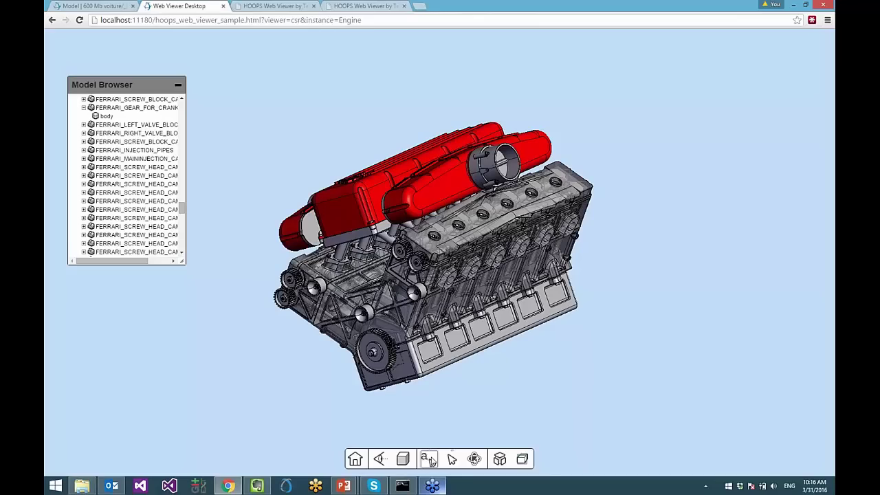
# Step: Circle the crankshaft gear in red and add a note reading 'Please make this bigger'
pyautogui.click(430, 460)
pyautogui.click(425, 424)
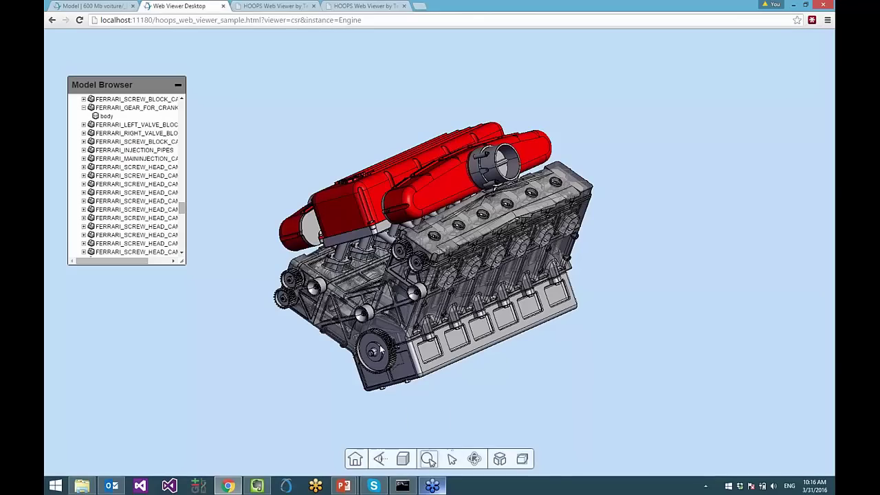
pyautogui.moveTo(390, 356)
pyautogui.mouseDown()
pyautogui.moveTo(423, 390)
pyautogui.moveTo(405, 370)
pyautogui.mouseUp()
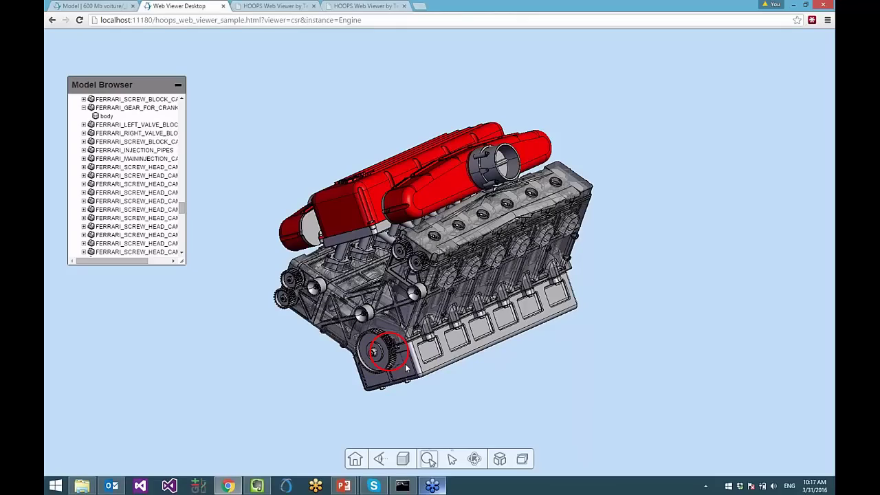
pyautogui.click(427, 457)
pyautogui.click(420, 435)
pyautogui.click(417, 350)
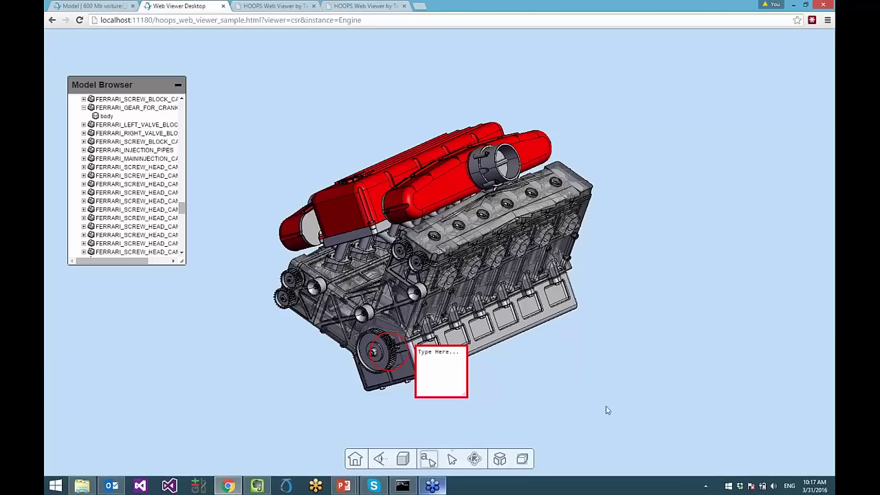
pyautogui.click(445, 353)
pyautogui.write('Please ')
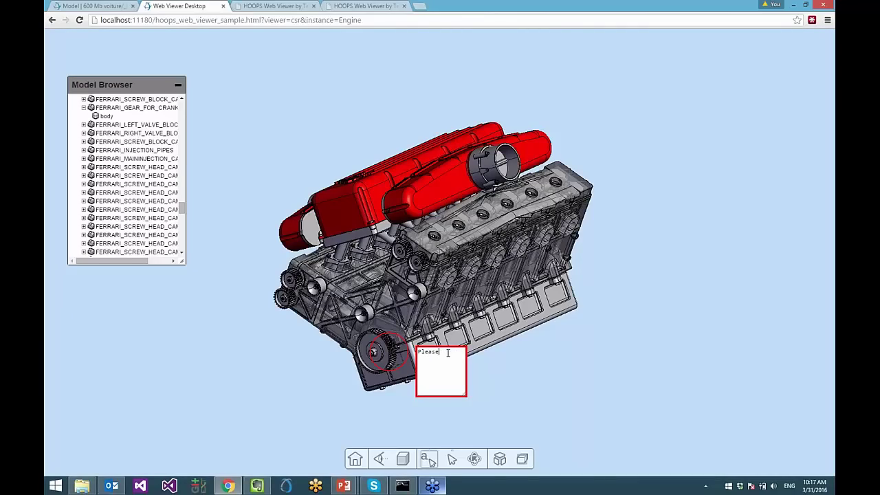
pyautogui.write('make this bigger')
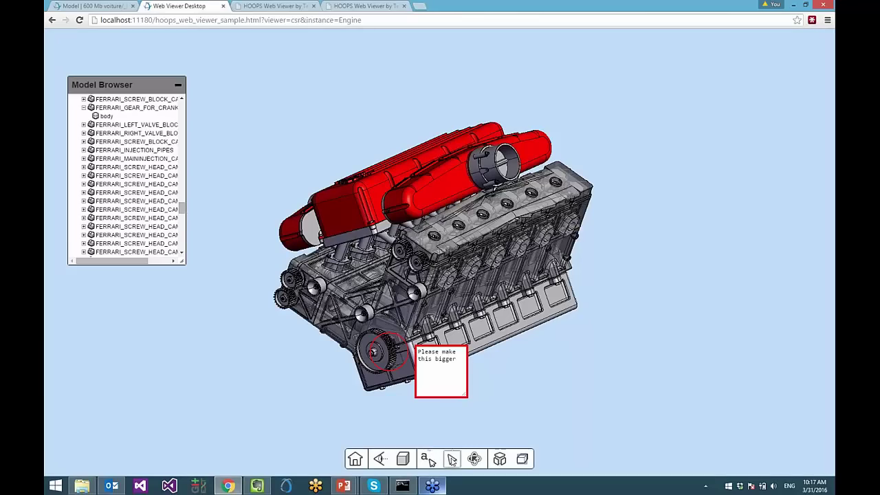
# Step: Return to part selection, select and collapse the Engine_V12 assembly, then clear the selection
pyautogui.click(454, 461)
pyautogui.click(442, 433)
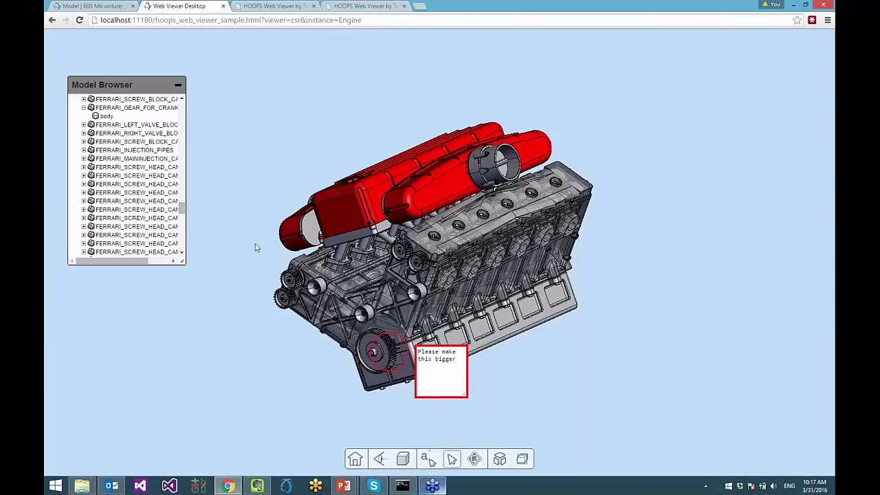
pyautogui.moveTo(182, 212); pyautogui.dragTo(193, 100)
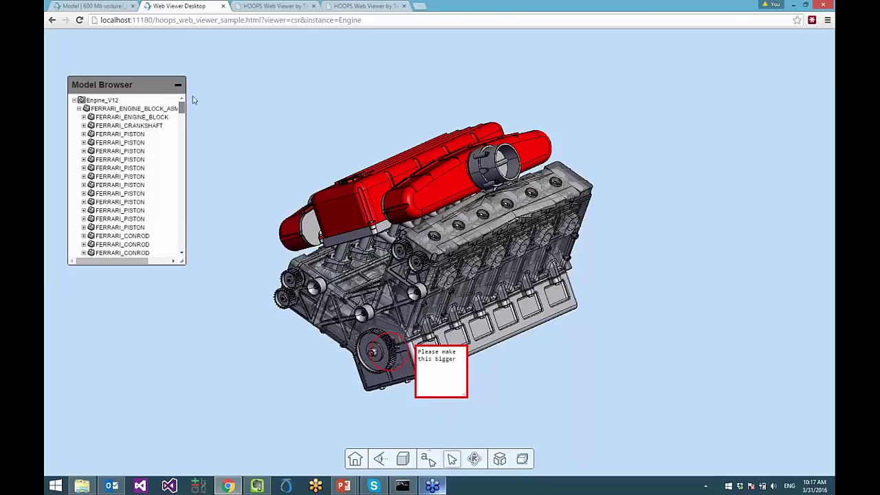
pyautogui.click(107, 100)
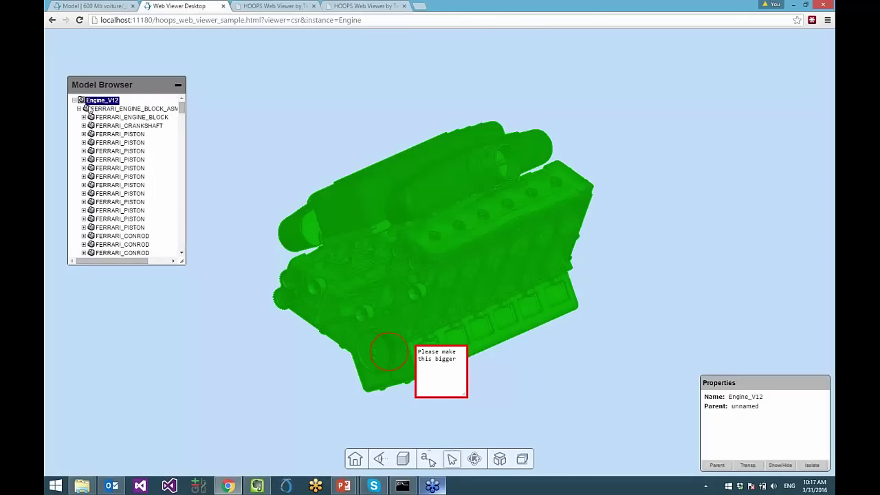
pyautogui.click(75, 100)
pyautogui.click(206, 128)
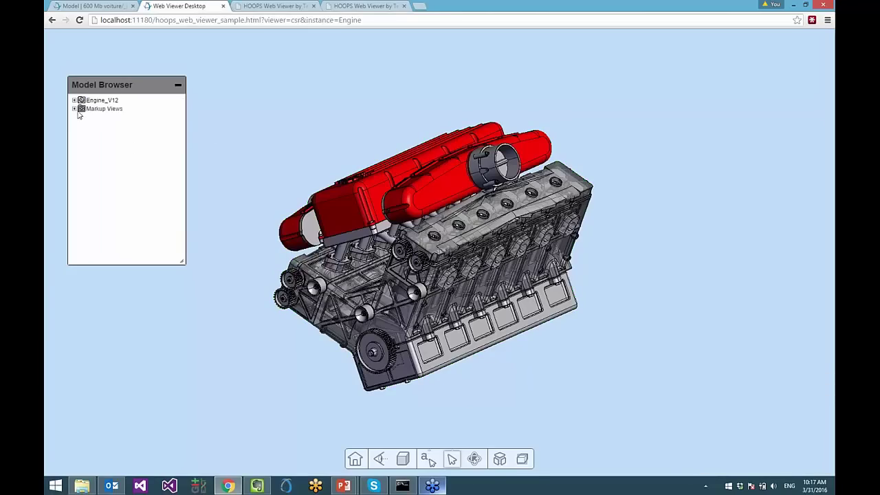
# Step: Restore the saved markup view View 1, then reset the engine to its home view
pyautogui.click(74, 108)
pyautogui.click(101, 118)
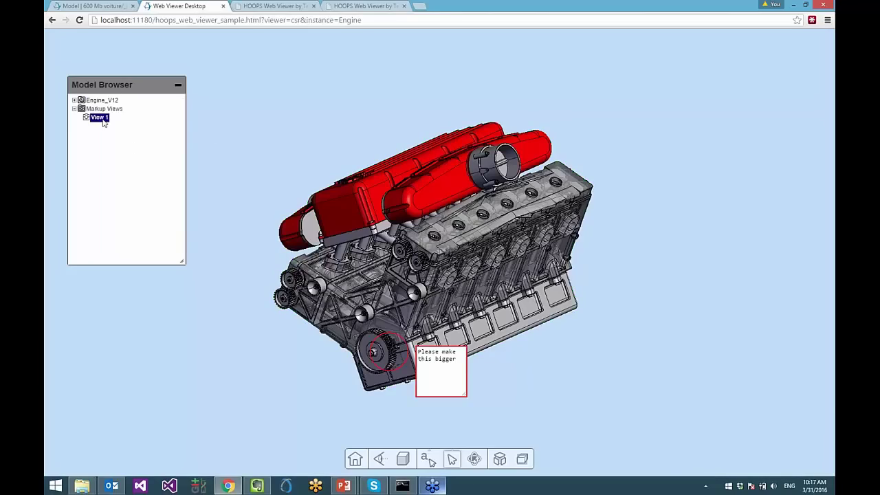
pyautogui.click(355, 460)
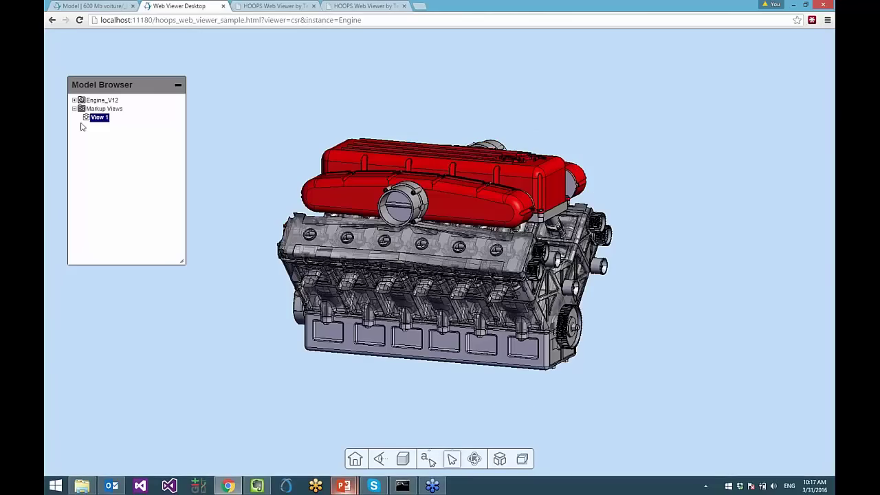
# Step: Restore markup View 1 again, then return the engine to its default home view
pyautogui.click(102, 119)
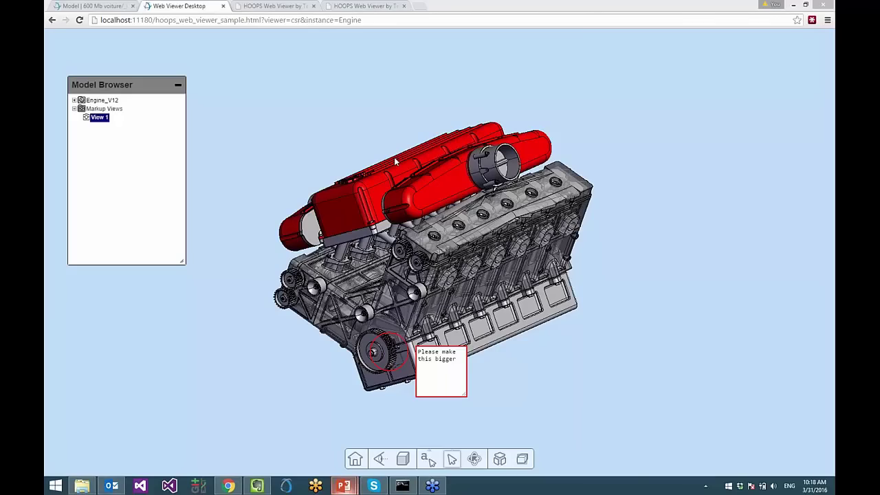
pyautogui.click(354, 459)
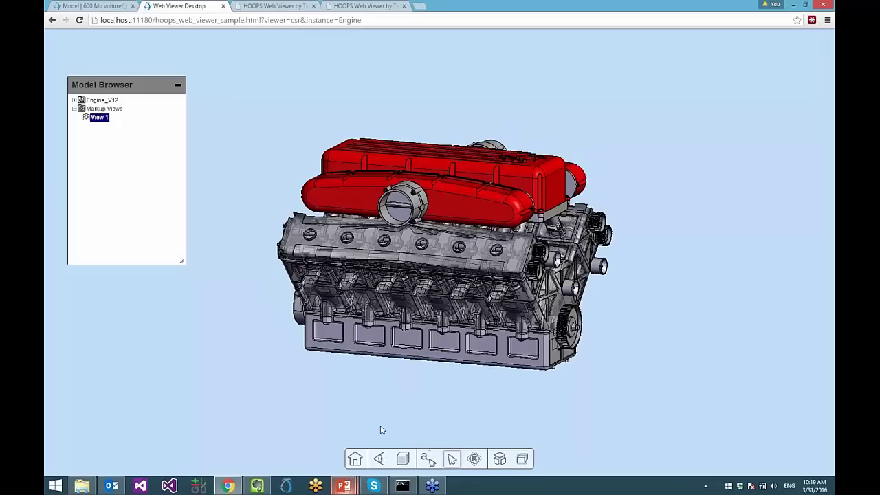
# Step: Select the intake throttle body, isolate it, and orbit to look down into it
pyautogui.click(412, 203)
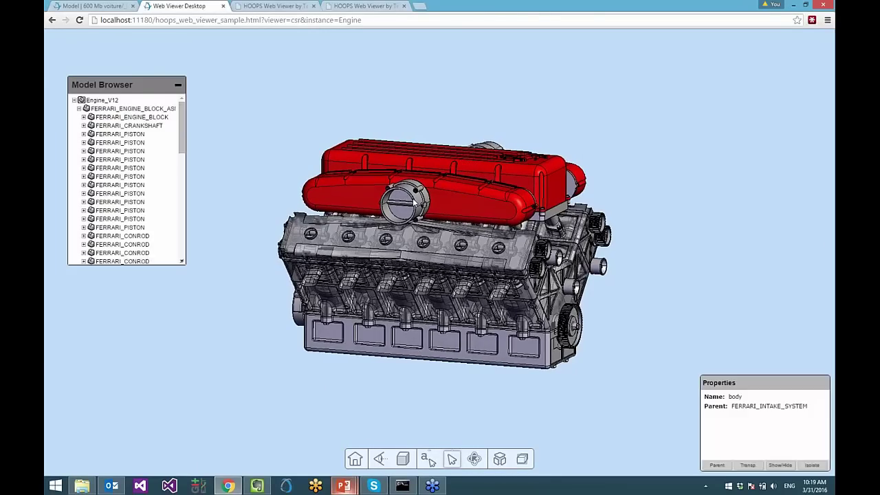
pyautogui.click(812, 464)
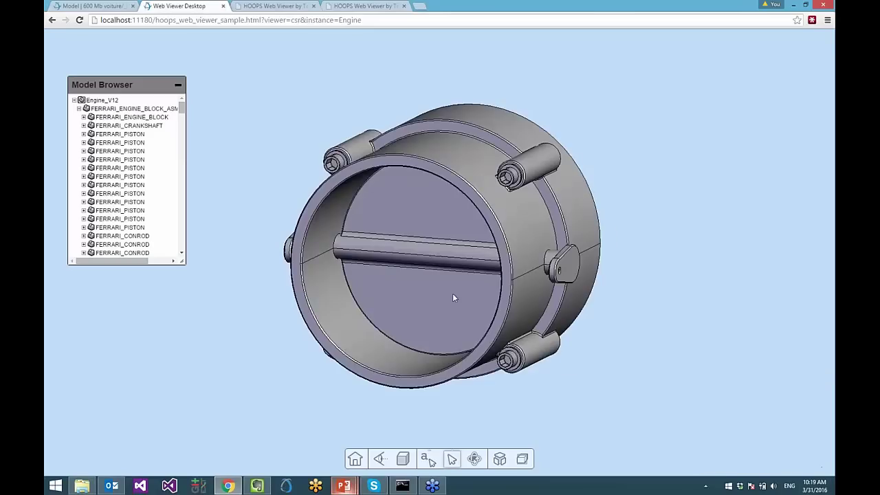
pyautogui.moveTo(416, 289); pyautogui.dragTo(493, 199)
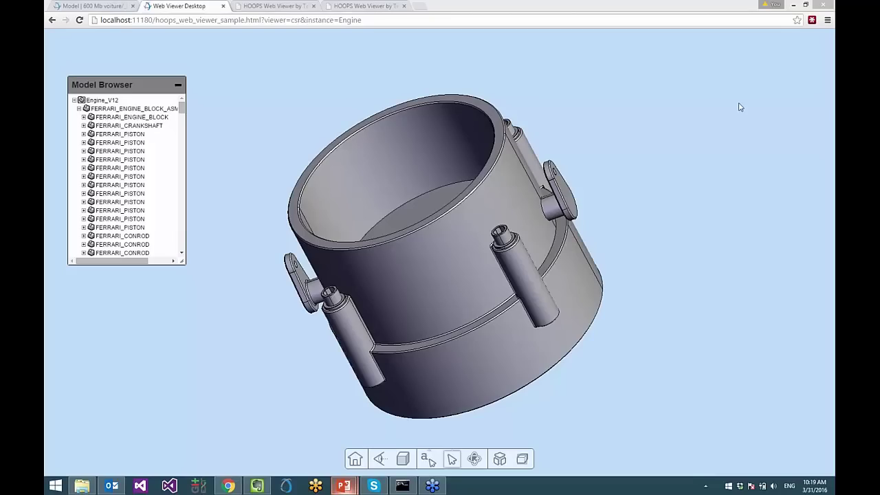
# Step: Measure the rim edges (43.00mm, 47.50mm) and the central bar edge (85.00mm)
pyautogui.click(451, 458)
pyautogui.click(444, 418)
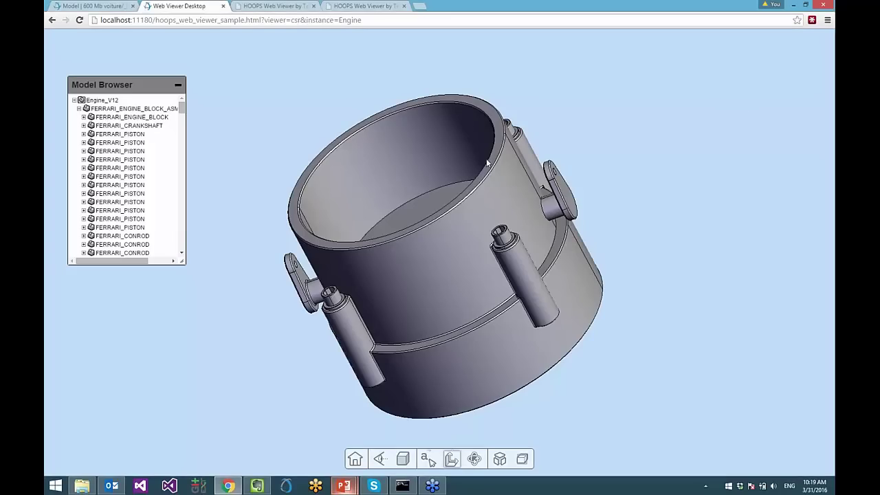
pyautogui.click(488, 160)
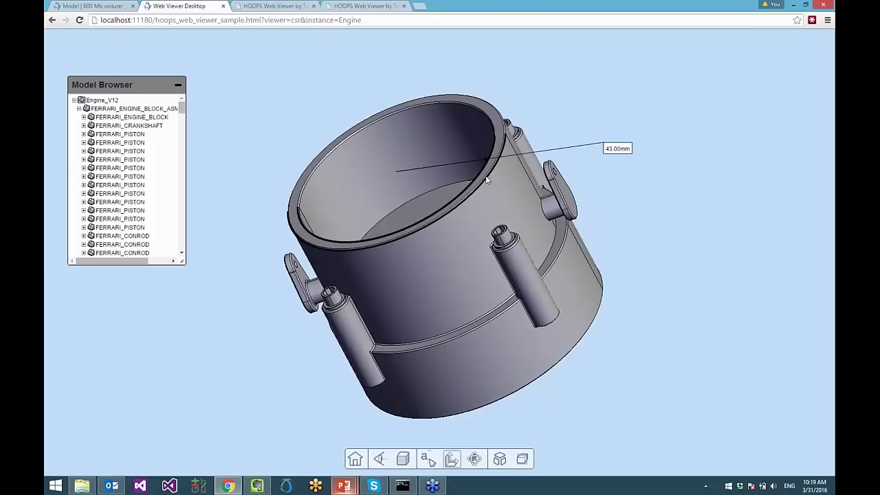
pyautogui.click(486, 175)
pyautogui.click(649, 194)
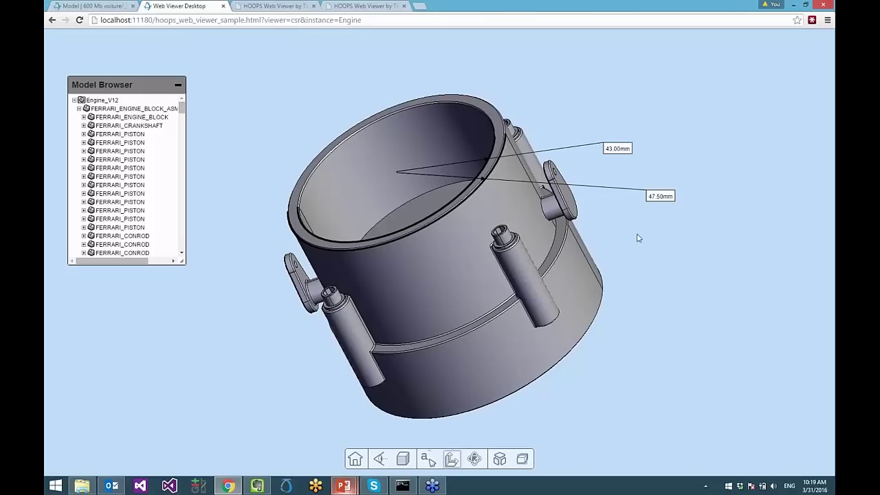
pyautogui.moveTo(644, 249); pyautogui.dragTo(654, 291)
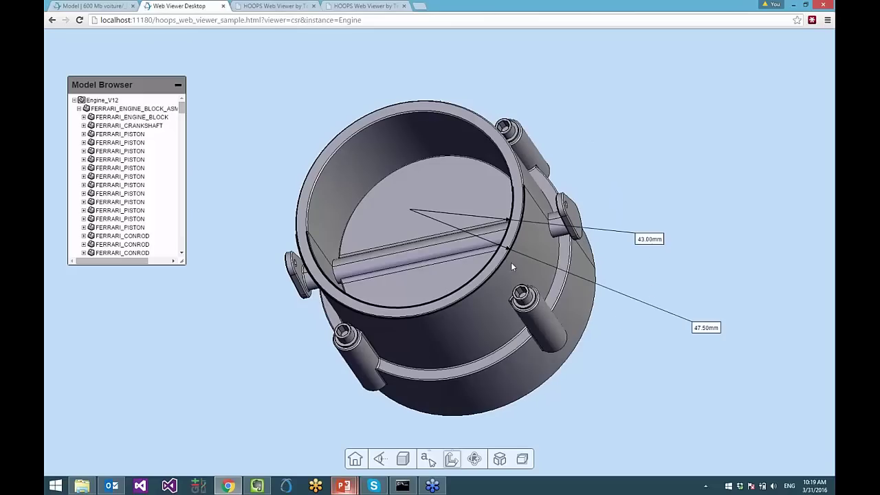
pyautogui.click(434, 244)
pyautogui.click(403, 89)
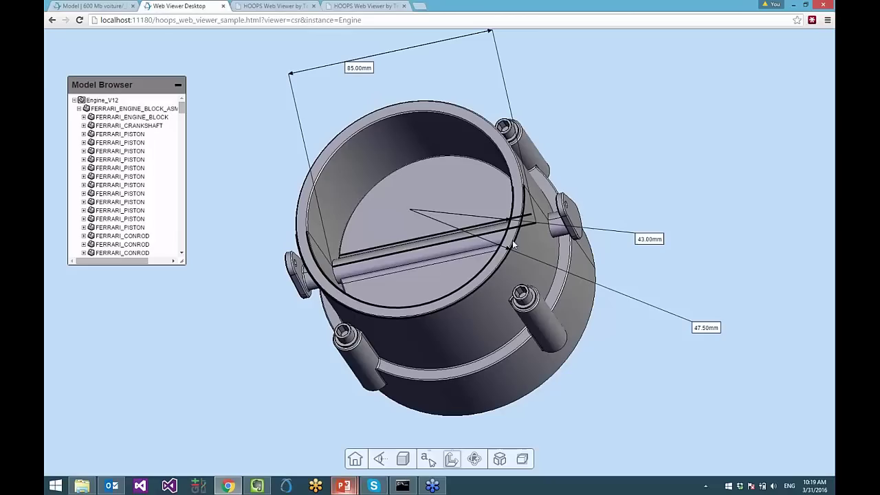
# Step: Add a 49.15mm point-to-point distance and a 50.00mm face-to-face distance
pyautogui.click(451, 459)
pyautogui.click(461, 417)
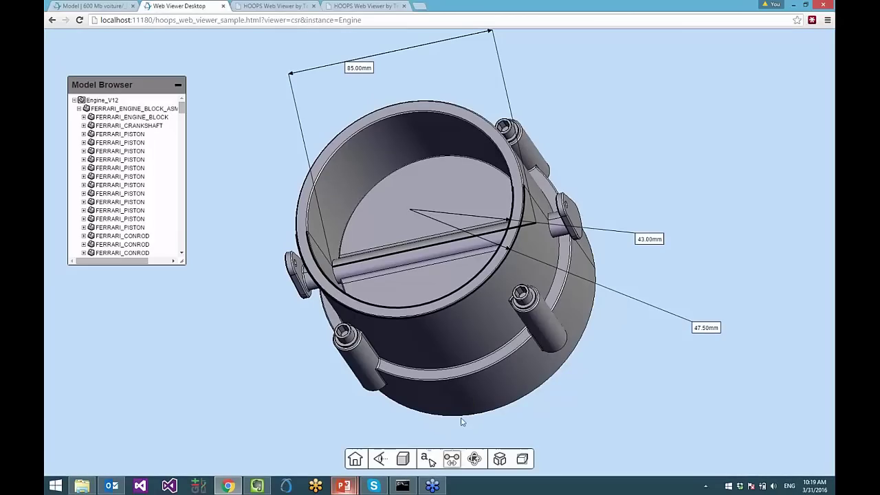
pyautogui.click(528, 390)
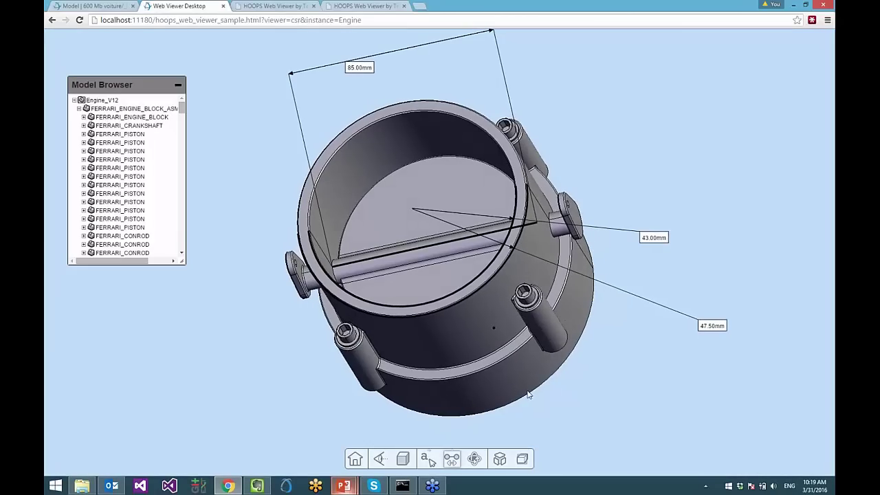
pyautogui.click(595, 386)
pyautogui.click(451, 458)
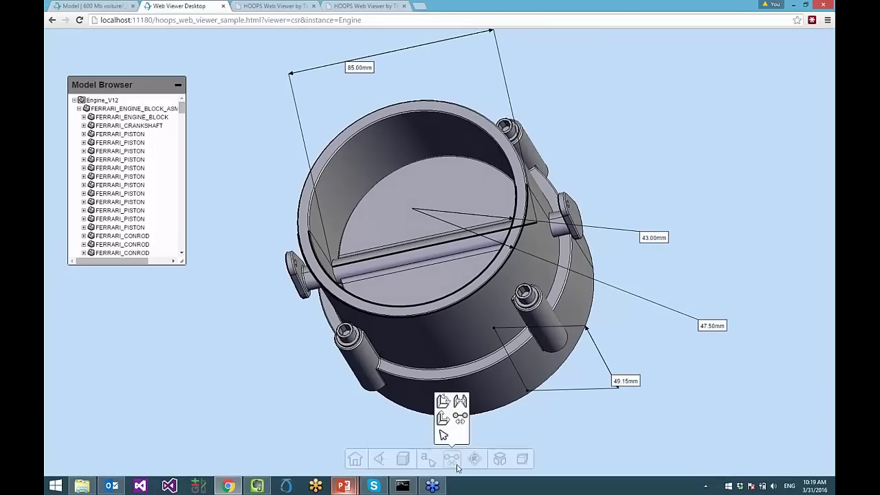
pyautogui.click(460, 402)
pyautogui.click(478, 364)
pyautogui.click(457, 296)
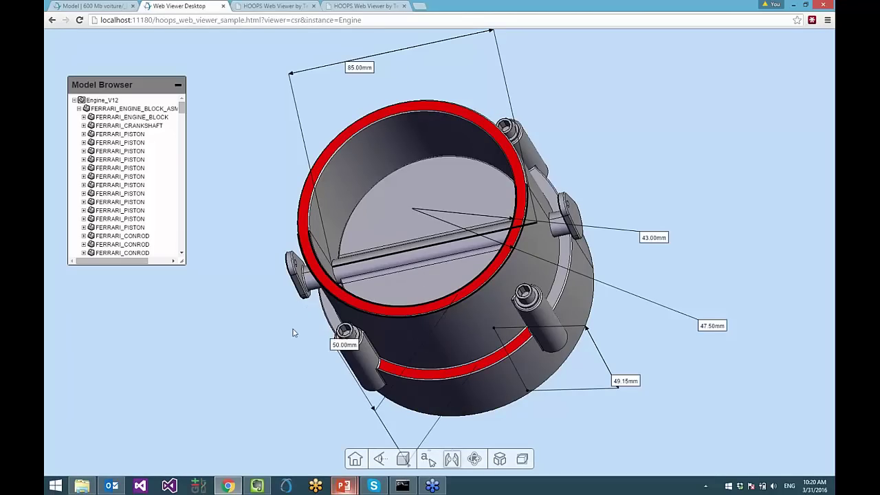
pyautogui.click(277, 349)
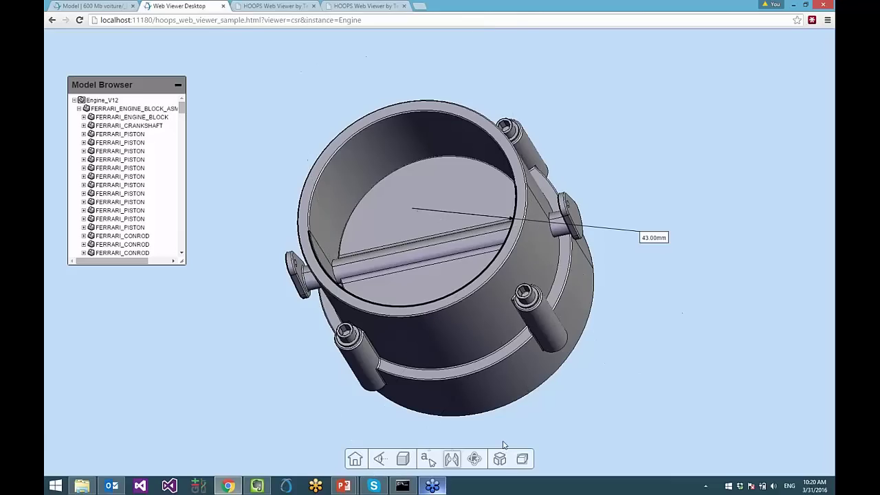
# Step: Reset to the home view and show all V12 engine parts again
pyautogui.click(355, 459)
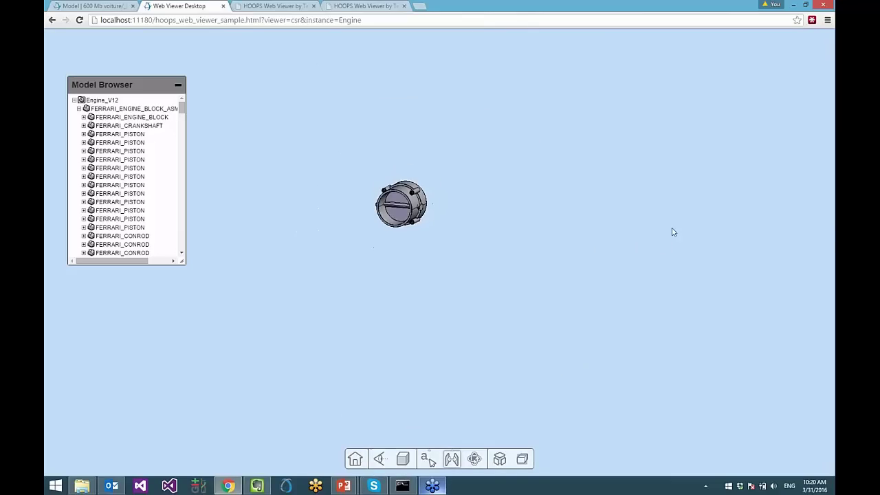
pyautogui.rightClick(638, 234)
pyautogui.click(647, 265)
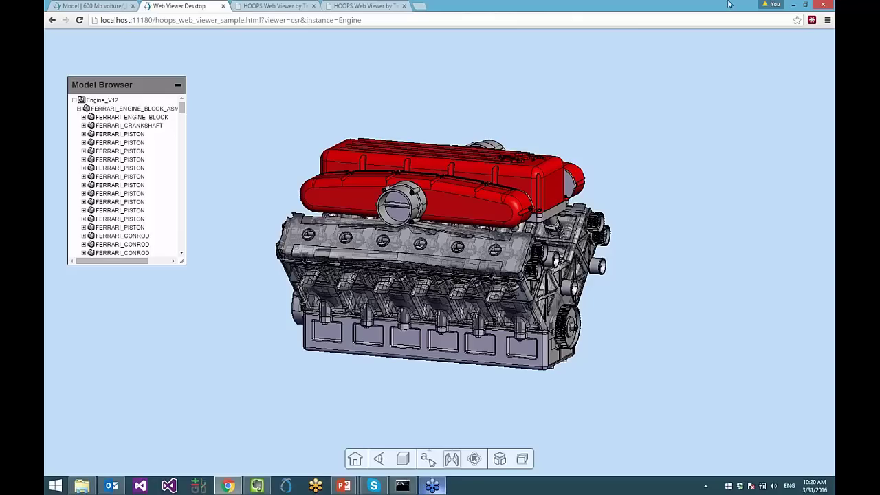
# Step: Orbit the engine to a tilted front view and select 'Engine' in the page address
pyautogui.moveTo(644, 393); pyautogui.dragTo(495, 440)
pyautogui.click(452, 459)
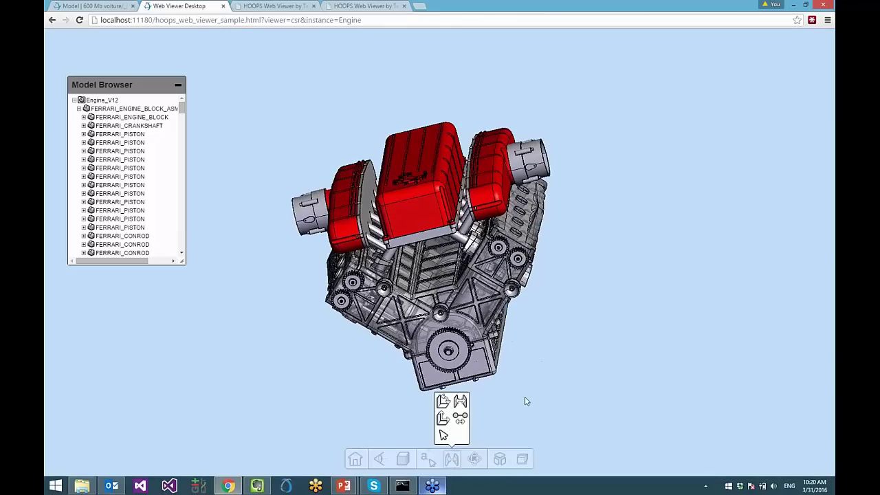
pyautogui.doubleClick(350, 20)
# Step: Load the TurboJet model via the address bar and orbit it to face its intake
pyautogui.write('TurboJet')
pyautogui.press('Return')
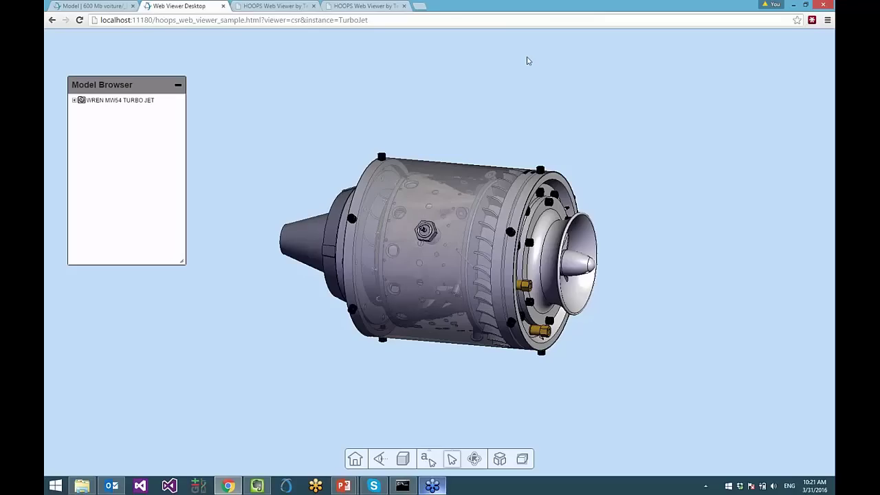
pyautogui.moveTo(654, 251); pyautogui.dragTo(556, 268)
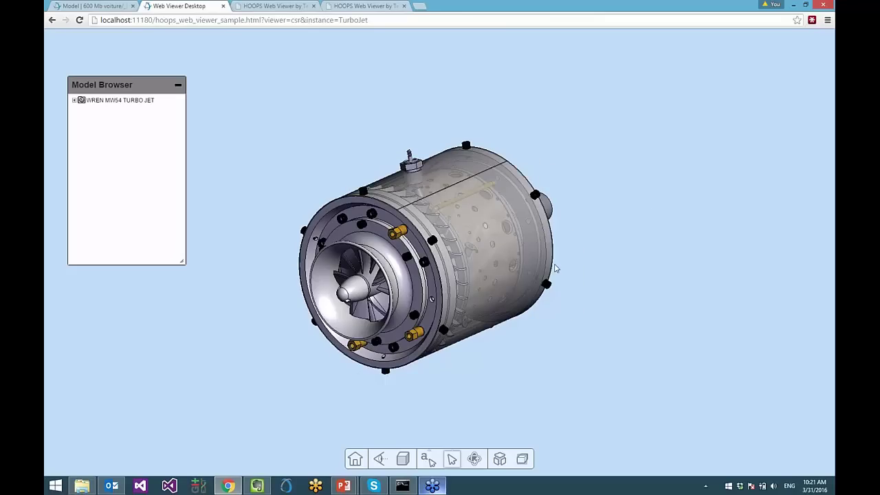
# Step: Expand the 000 WREN MW54 TURBO JET tree and inspect the nose cone, casing and compressor
pyautogui.click(74, 100)
pyautogui.click(79, 109)
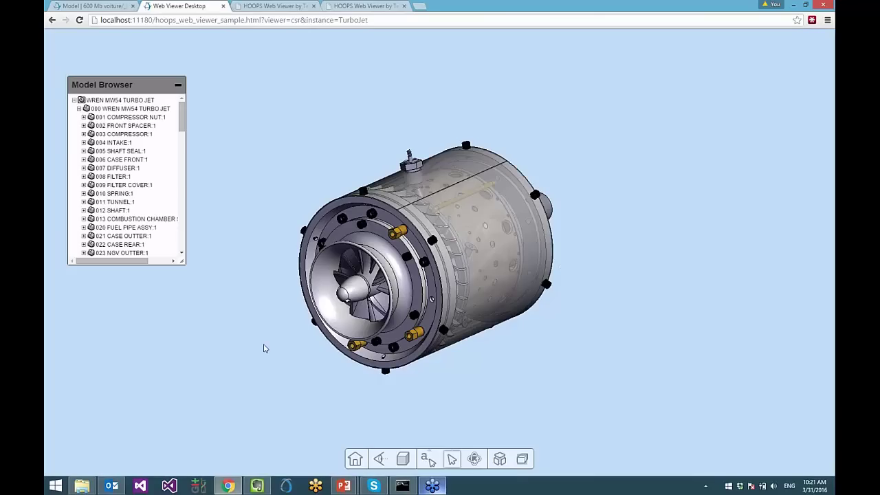
pyautogui.click(354, 301)
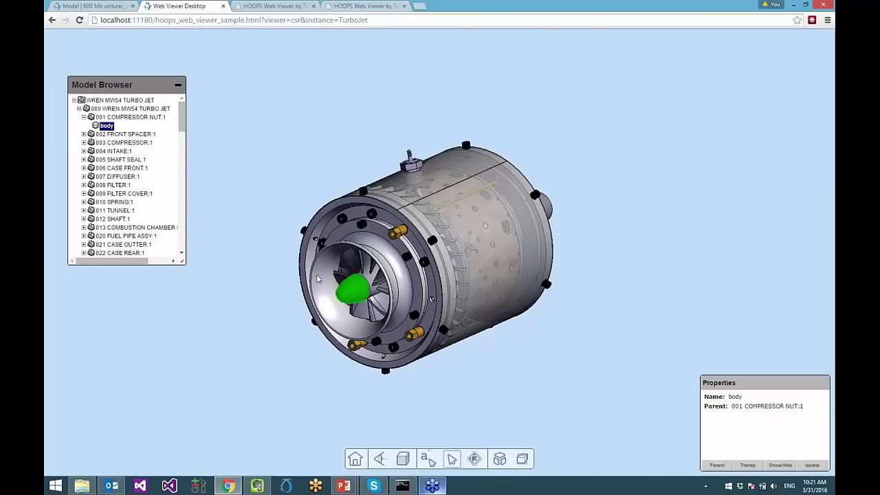
pyautogui.click(369, 272)
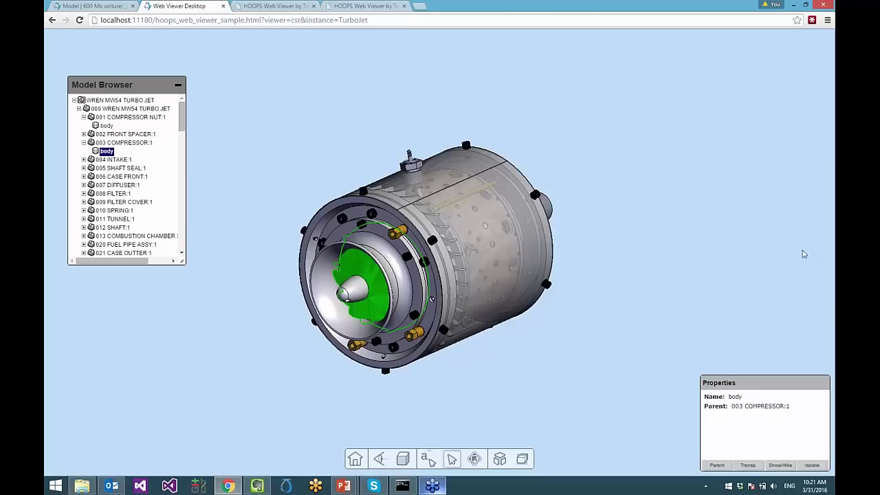
pyautogui.click(503, 212)
pyautogui.click(614, 136)
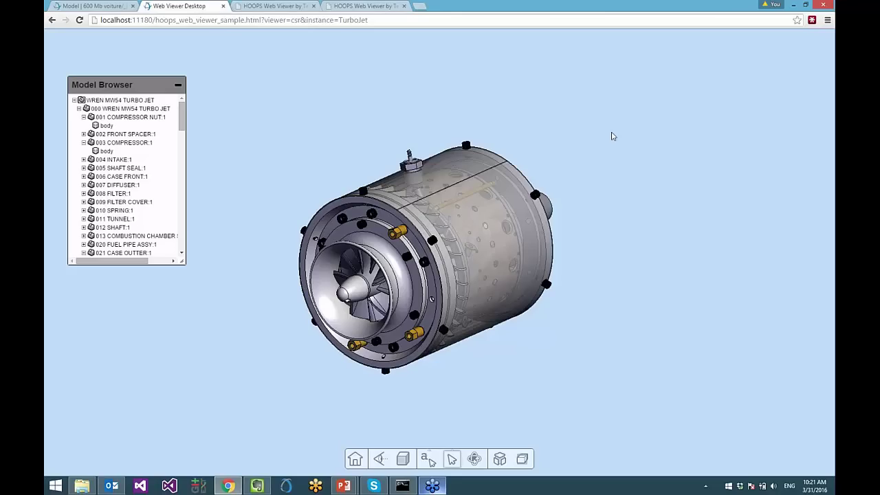
pyautogui.click(386, 251)
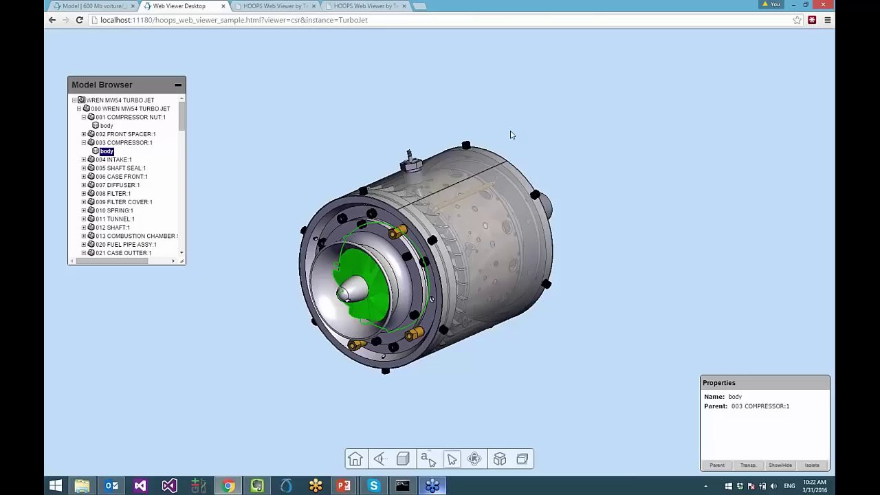
# Step: Explode the turbojet into widely separated parts and orbit to a side view
pyautogui.click(573, 200)
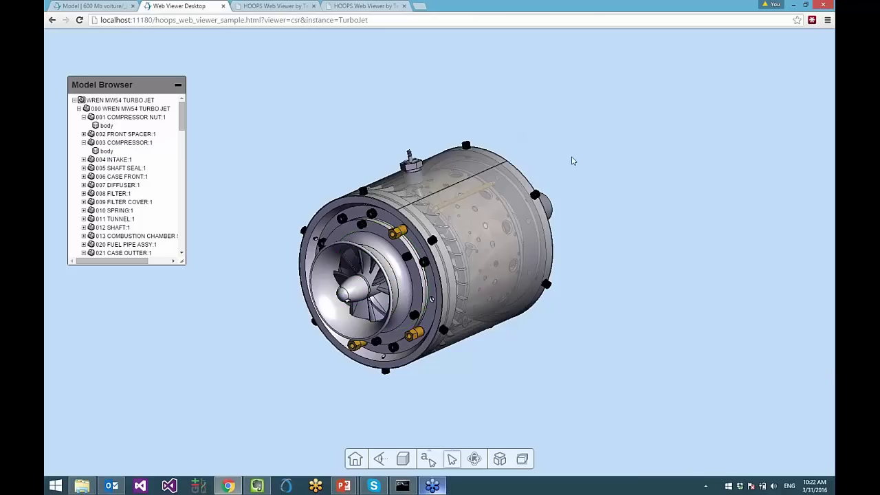
pyautogui.click(500, 460)
pyautogui.moveTo(499, 443); pyautogui.dragTo(681, 373)
pyautogui.moveTo(632, 394); pyautogui.dragTo(600, 387)
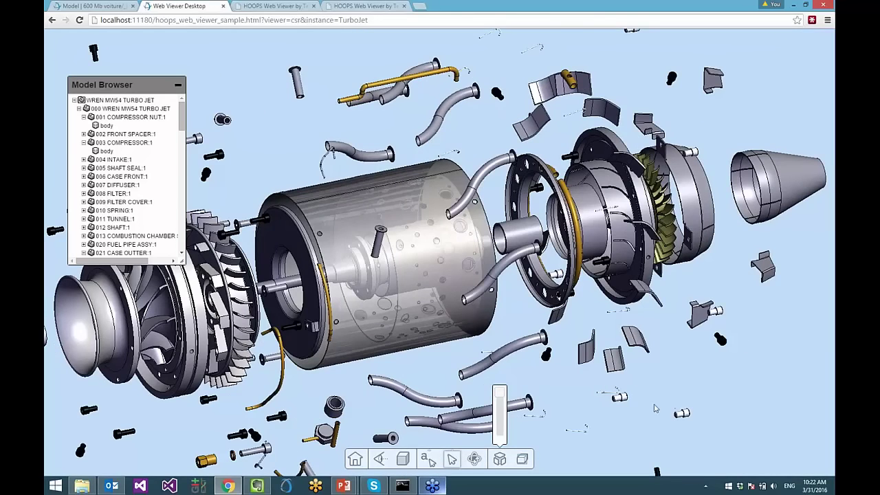
pyautogui.moveTo(656, 409); pyautogui.dragTo(573, 421)
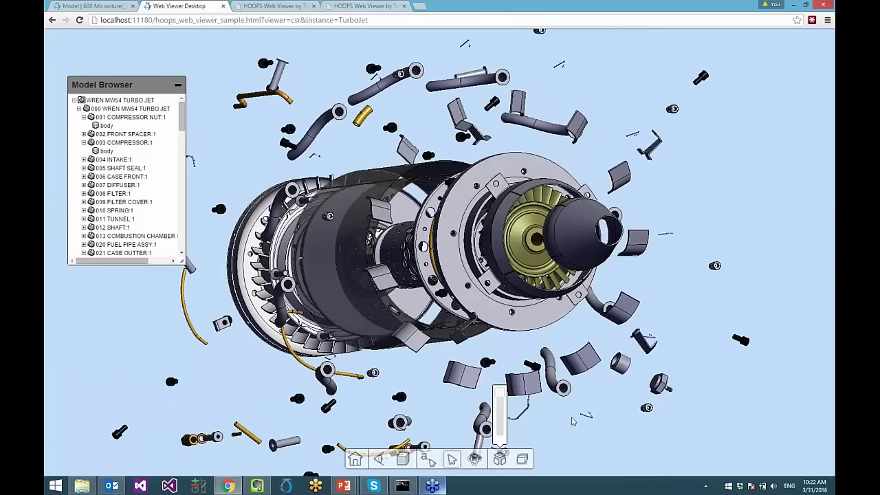
pyautogui.moveTo(615, 410); pyautogui.dragTo(564, 416)
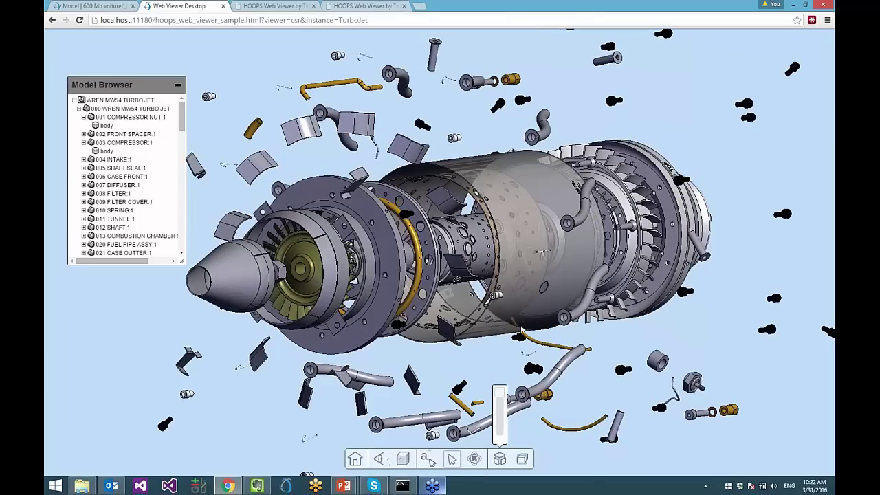
# Step: Isolate the perforated inner wrapper and orbit it to stand upright
pyautogui.click(486, 249)
pyautogui.rightClick(487, 249)
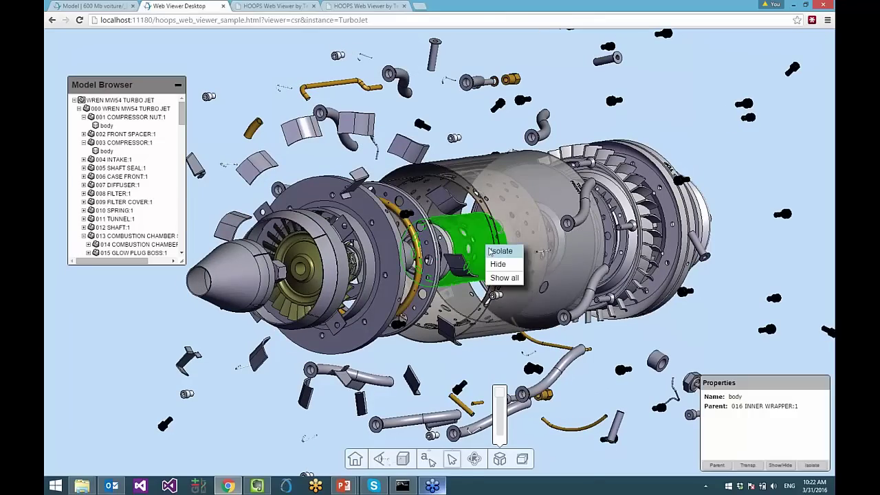
pyautogui.click(499, 252)
pyautogui.moveTo(379, 363); pyautogui.dragTo(486, 264)
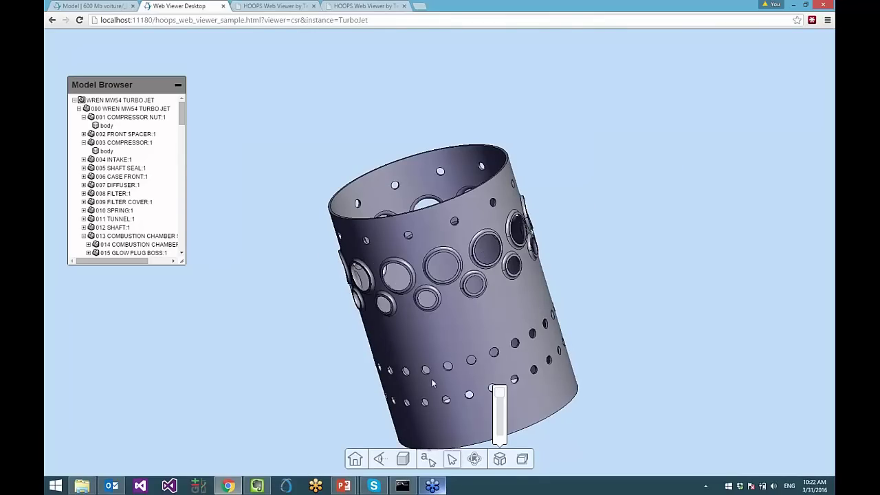
# Step: Reset to the home view, glance at the car model tab, and return to the viewer
pyautogui.click(355, 459)
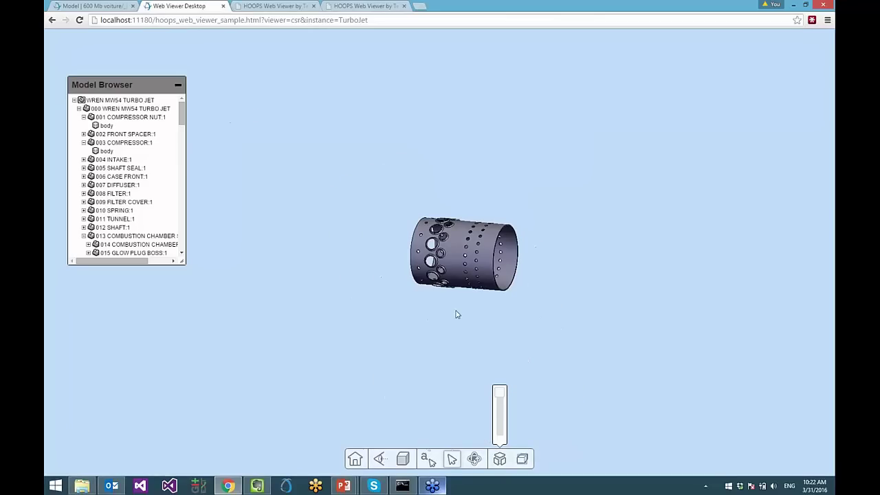
pyautogui.click(118, 6)
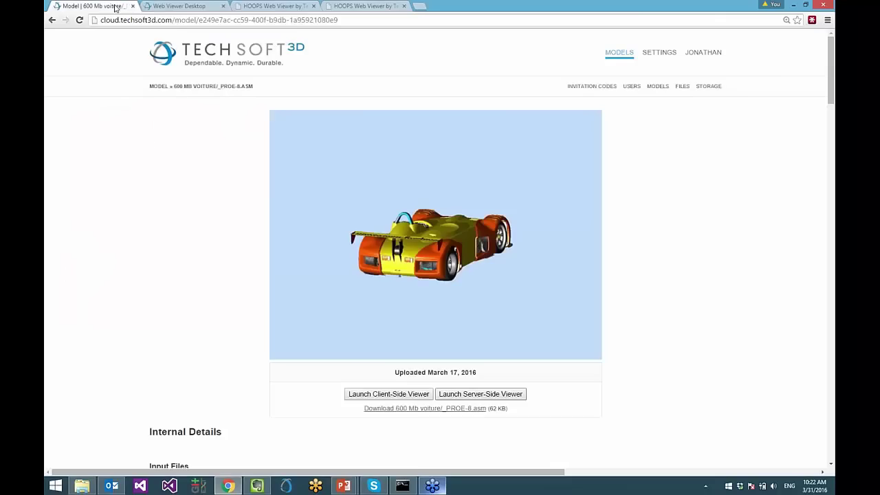
pyautogui.click(184, 6)
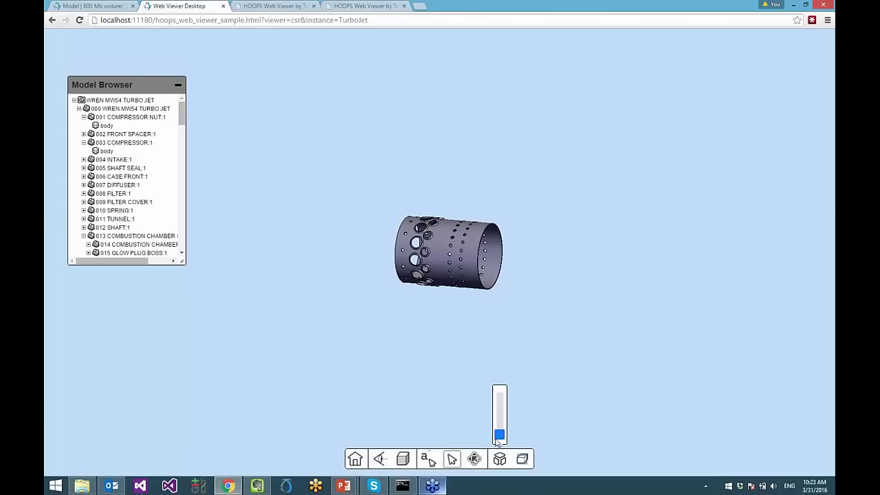
# Step: Show all turbojet parts, select the hex spark part then the 032 ADAPTOR, and orbit
pyautogui.rightClick(374, 412)
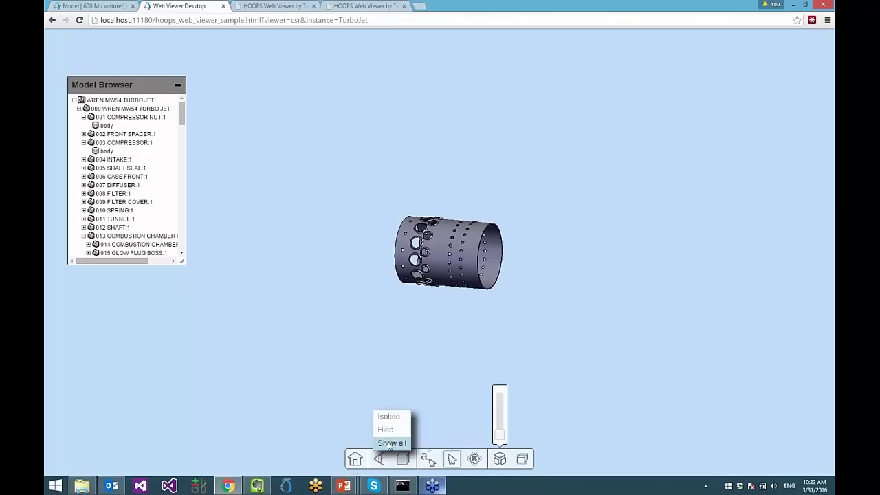
pyautogui.click(389, 443)
pyautogui.click(426, 231)
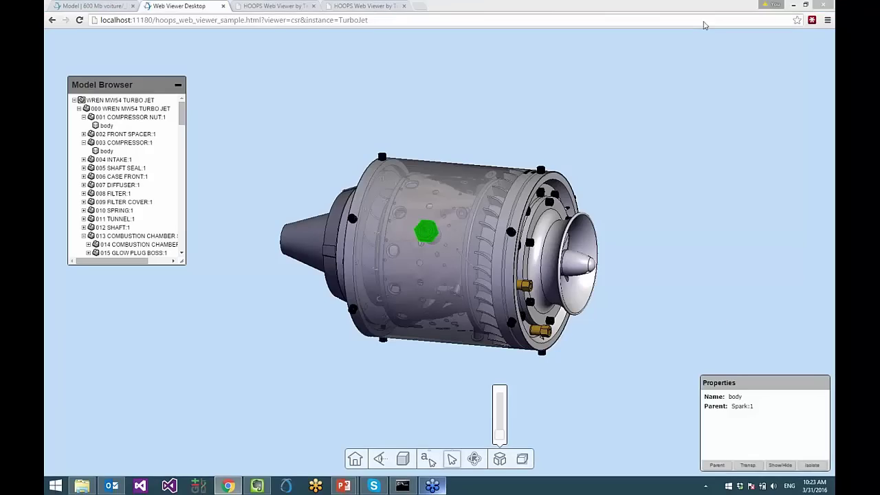
pyautogui.click(527, 292)
pyautogui.moveTo(565, 344); pyautogui.dragTo(130, 293)
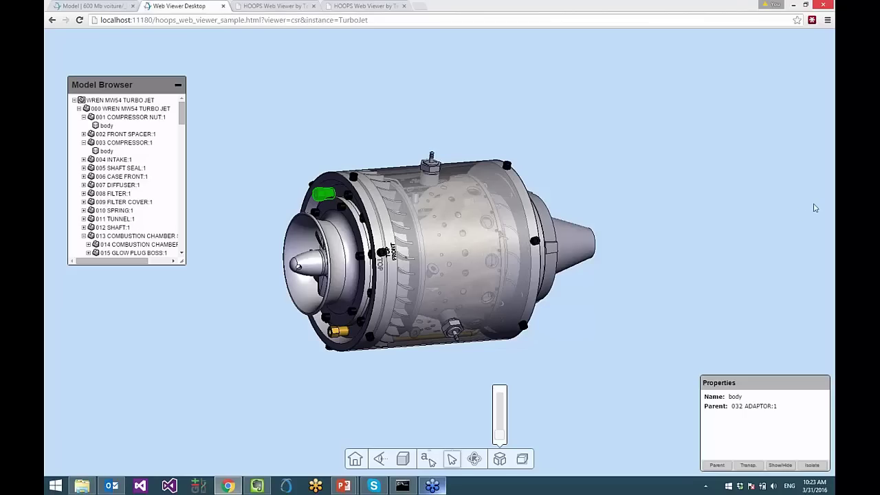
# Step: Close the explode control and slice the turbojet lengthwise with a section plane
pyautogui.click(498, 460)
pyautogui.click(480, 407)
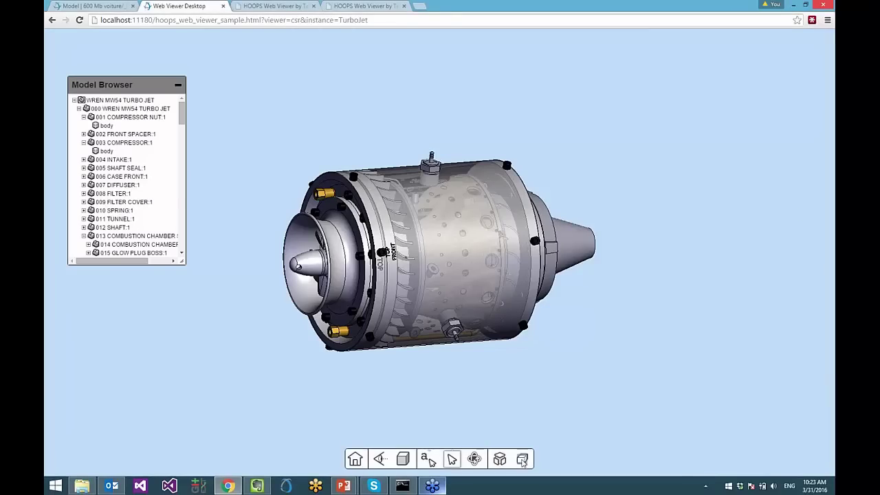
pyautogui.click(522, 458)
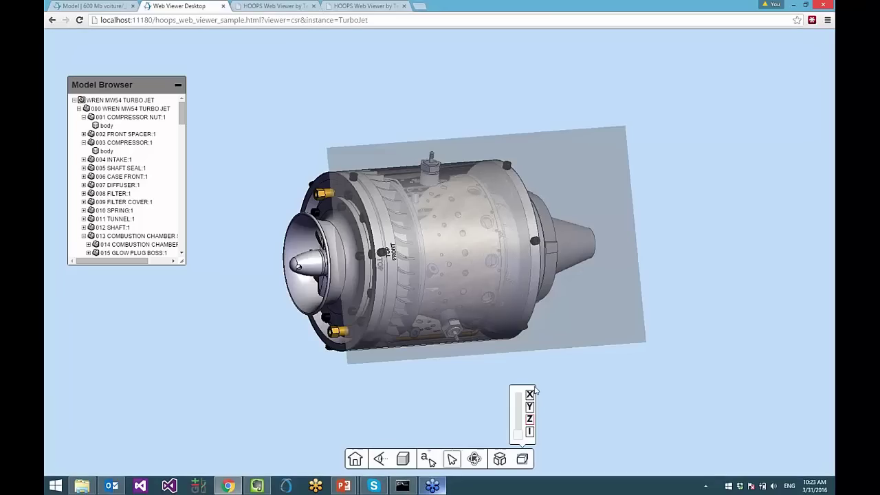
pyautogui.click(520, 437)
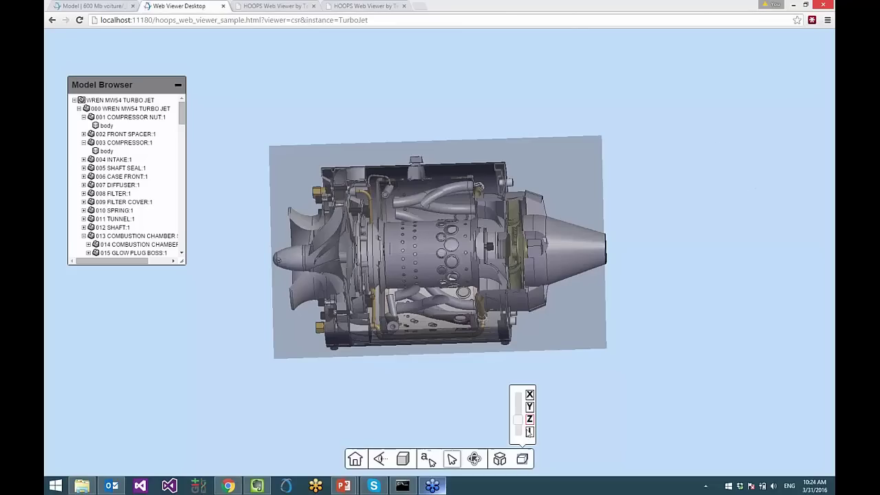
# Step: Remove the section cut and orbit the whole turbojet to a front isometric angle
pyautogui.click(522, 460)
pyautogui.moveTo(431, 381); pyautogui.dragTo(497, 426)
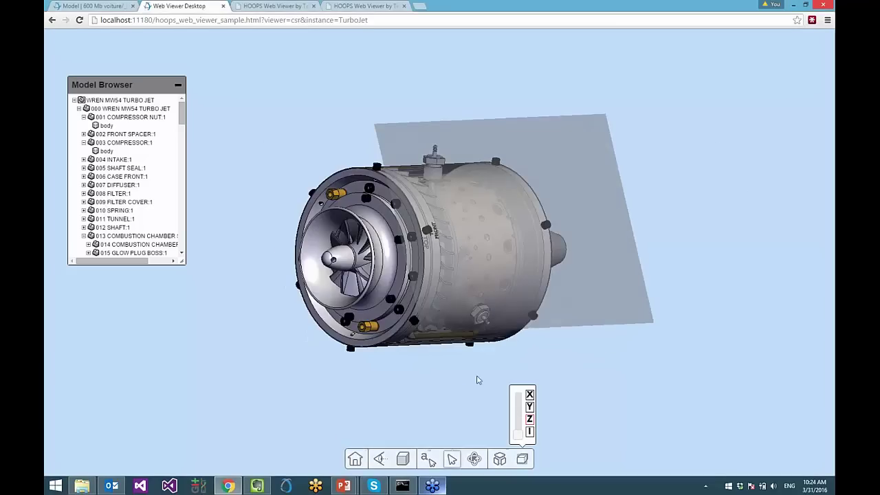
pyautogui.click(521, 460)
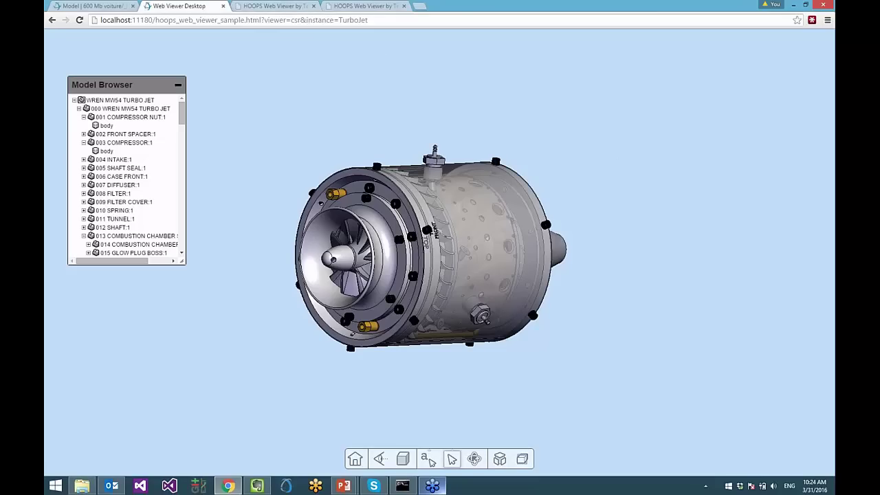
# Step: Replace TurboJet with LandingGear in the page address and orbit the landing gear upright
pyautogui.doubleClick(353, 20)
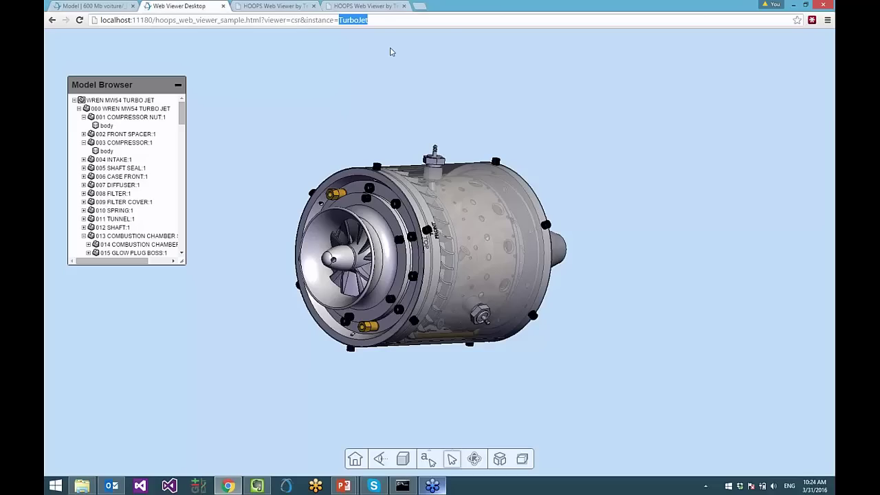
pyautogui.write('LandingGear')
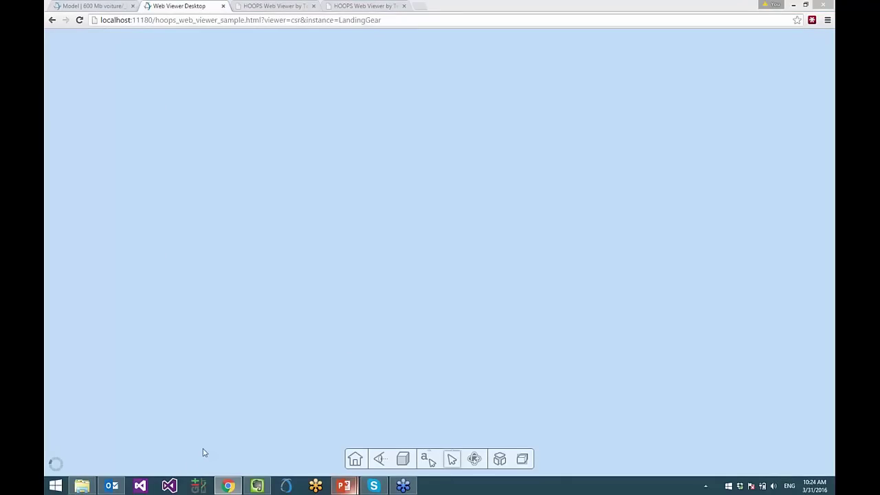
pyautogui.click(406, 156)
pyautogui.moveTo(632, 374); pyautogui.dragTo(468, 375)
pyautogui.moveTo(531, 313); pyautogui.dragTo(458, 296)
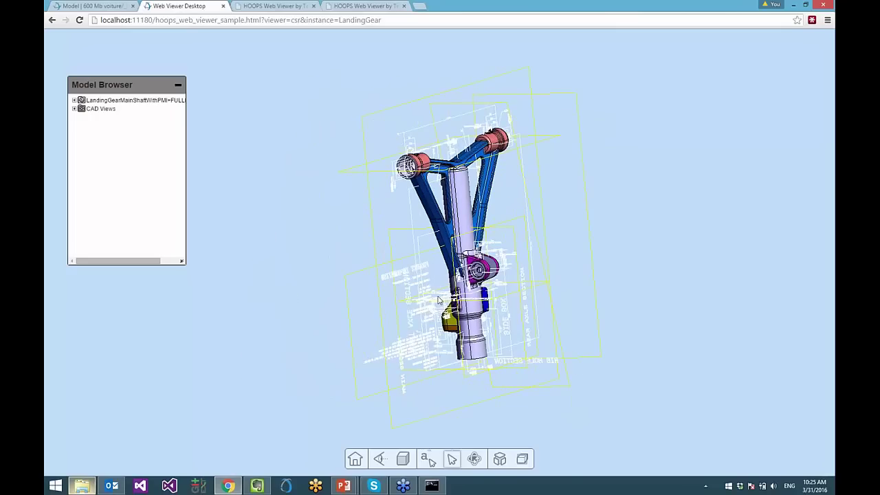
# Step: Expand CAD Views and go through MAIN VIEW to the MAIN SECTION annotation view
pyautogui.click(74, 109)
pyautogui.click(107, 118)
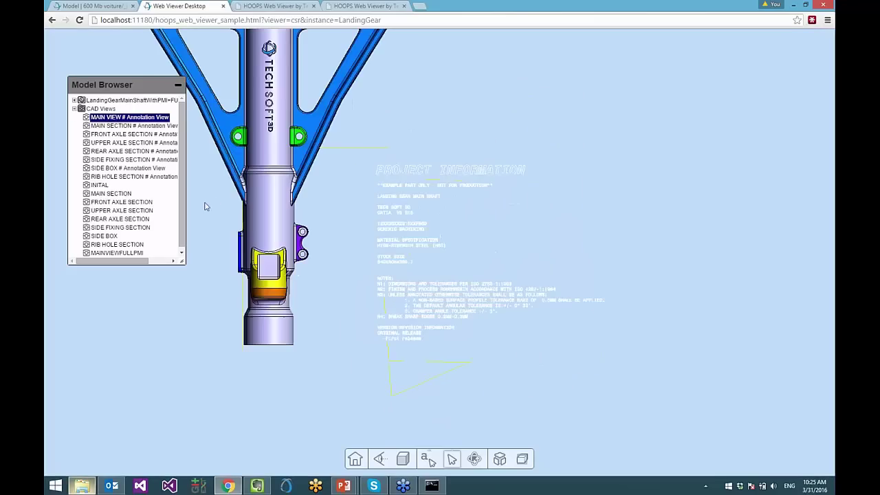
pyautogui.click(134, 126)
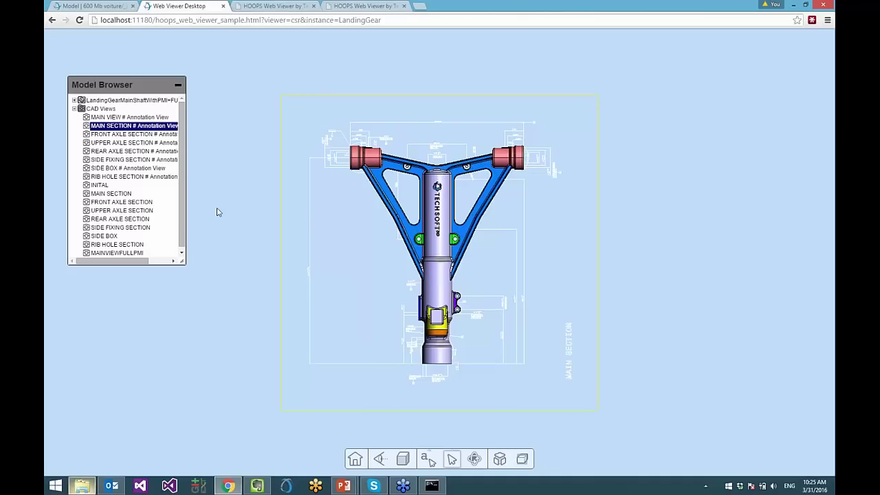
# Step: Zoom in on the red cylinder's dimensions, then show the FRONT AXLE SECTION annotation view
pyautogui.moveTo(355, 229)
pyautogui.mouseDown()
pyautogui.moveTo(385, 241)
pyautogui.moveTo(369, 236)
pyautogui.mouseUp()
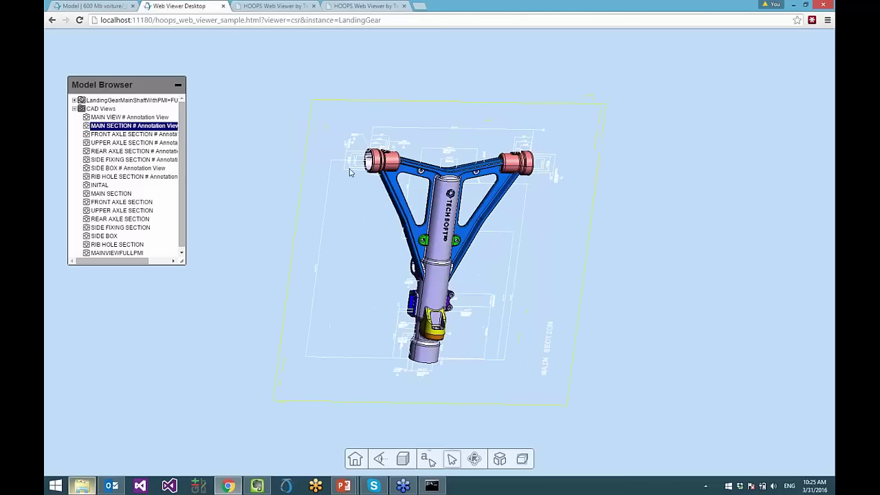
pyautogui.scroll(3, 351, 170)
pyautogui.scroll(5, 351, 171)
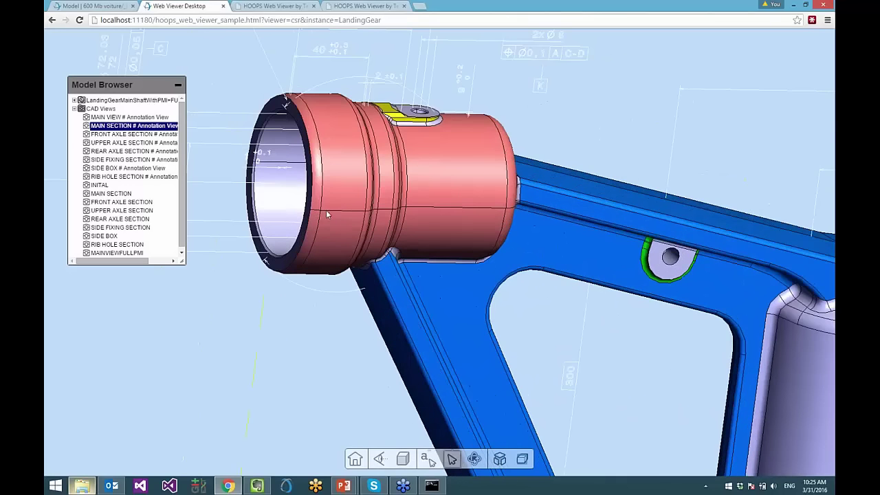
pyautogui.moveTo(345, 221); pyautogui.dragTo(521, 337, button='middle')
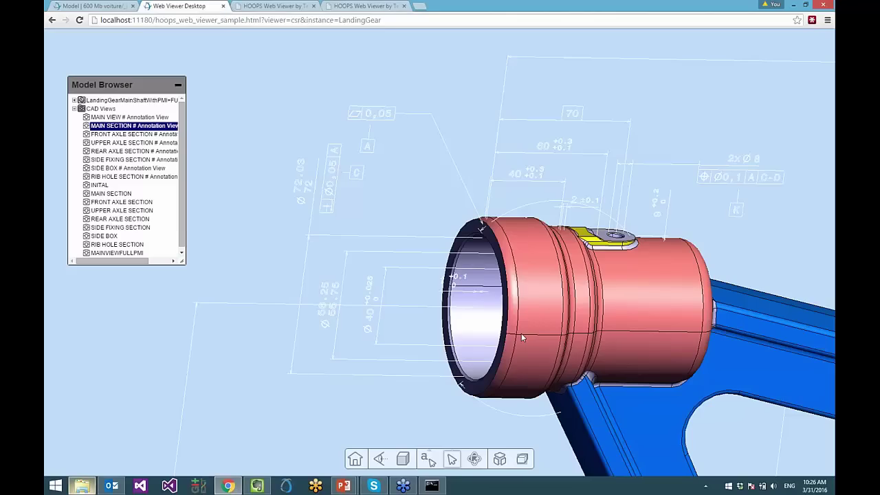
pyautogui.click(135, 134)
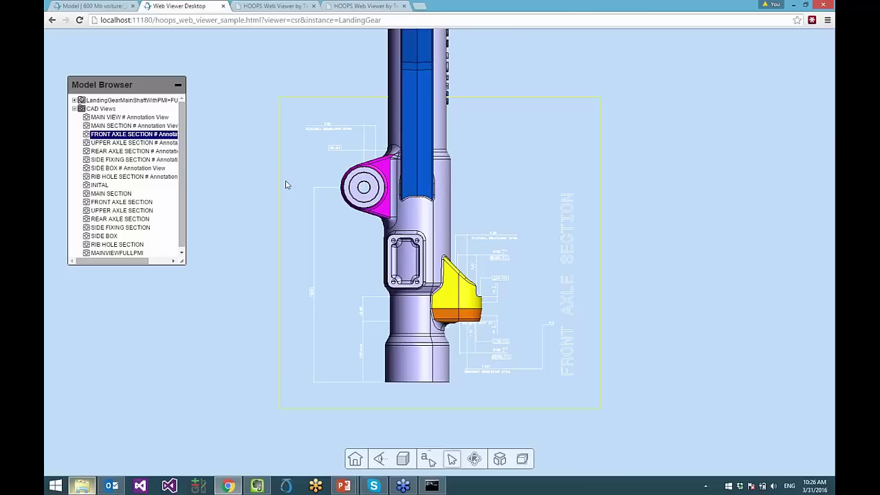
# Step: Show the UPPER AXLE SECTION view, then the REAR AXLE SECTION view
pyautogui.click(154, 143)
pyautogui.click(151, 151)
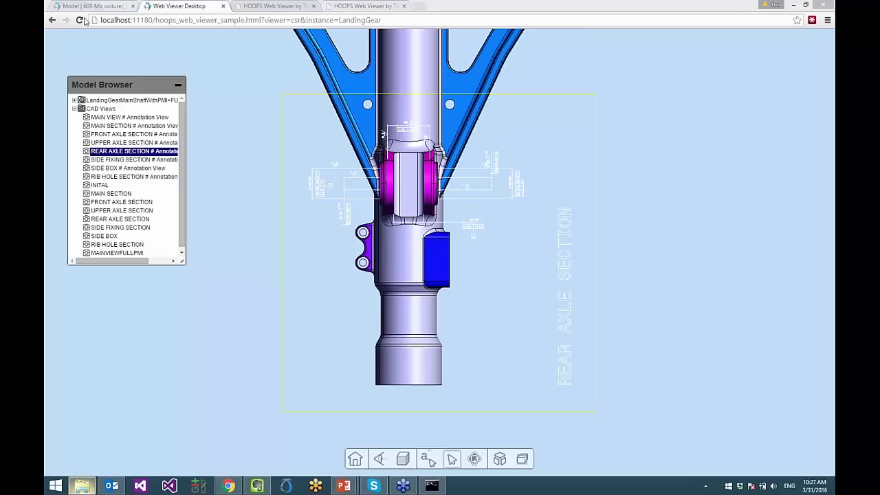
# Step: Go to the third tab's Manufacturing Control System demo and reload it to load the motorcycle
pyautogui.click(278, 7)
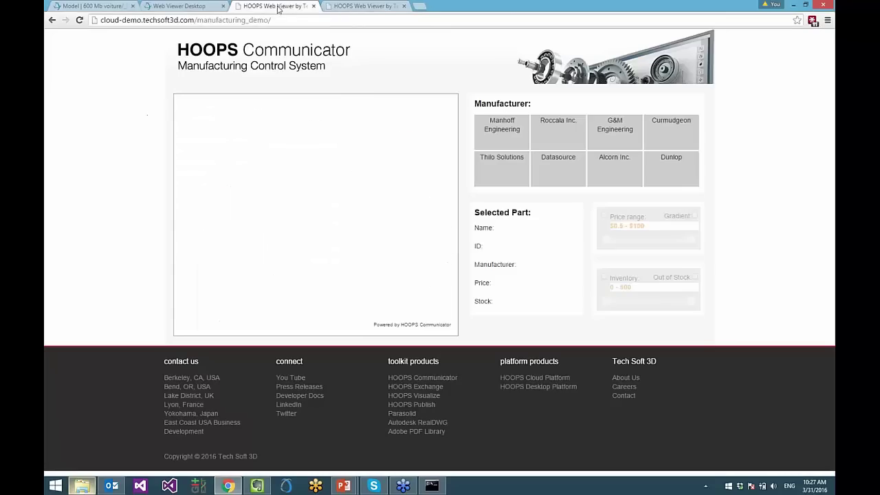
pyautogui.click(79, 21)
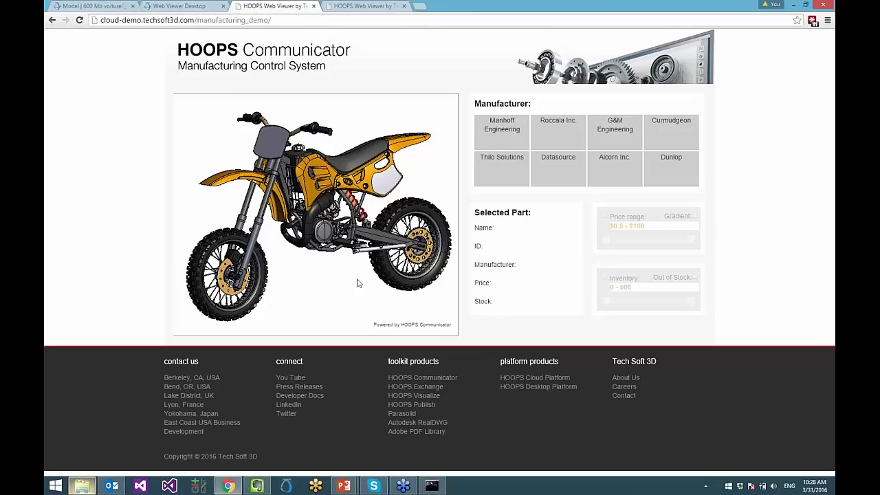
# Step: Show only Manhoff Engineering's engine and select the fuel tank: $16.5, 112 in stock
pyautogui.moveTo(364, 284); pyautogui.dragTo(344, 273)
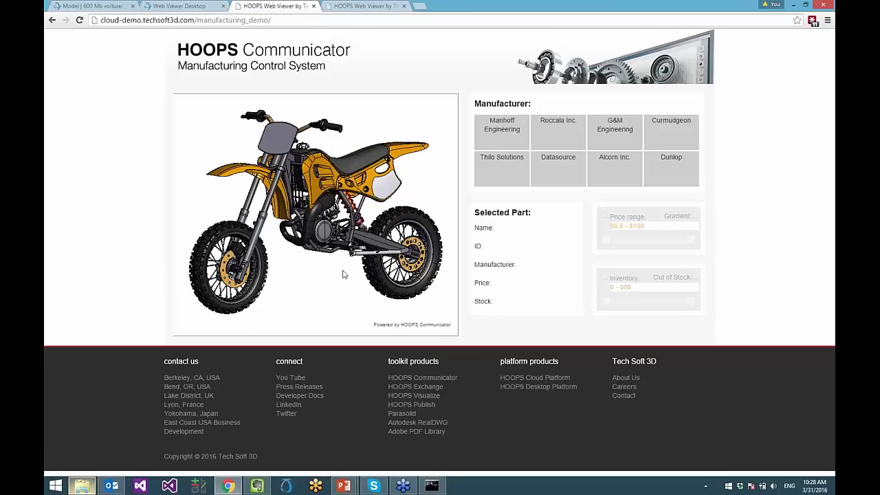
pyautogui.click(504, 144)
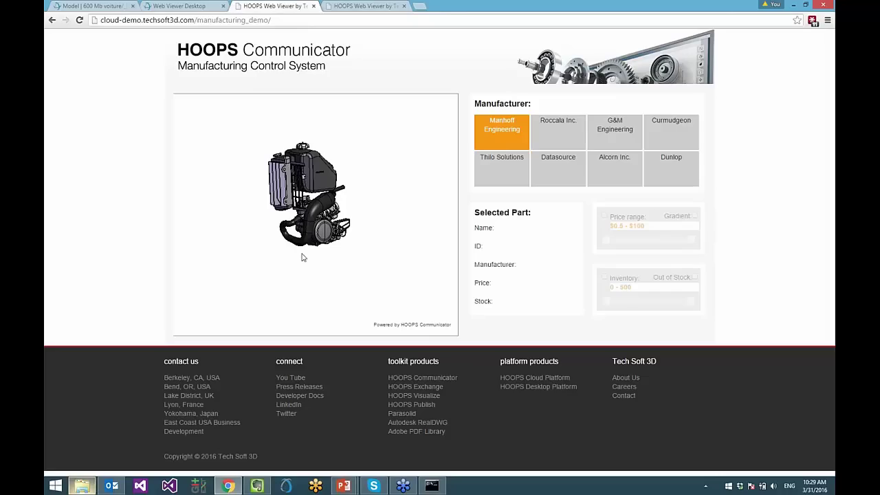
pyautogui.moveTo(361, 277); pyautogui.dragTo(336, 247)
pyautogui.click(311, 173)
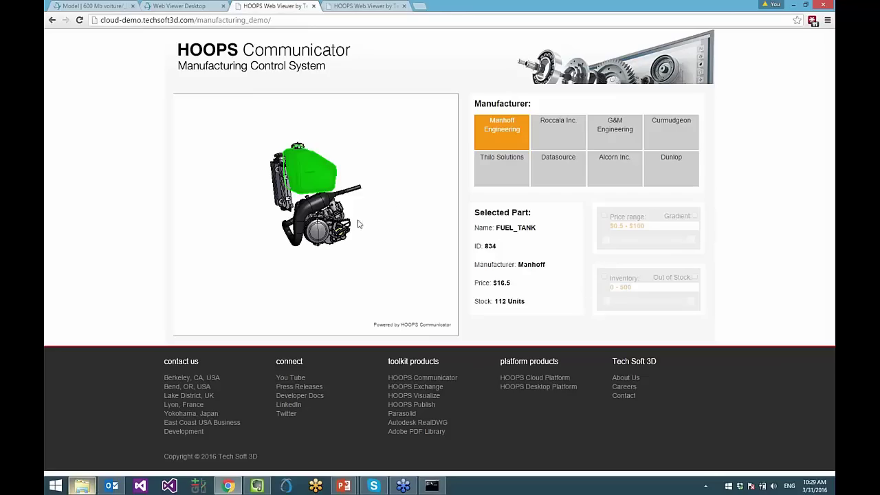
# Step: Clear the fuel tank selection, view Roccala Inc. parts, then only G&M Engineering parts
pyautogui.click(404, 159)
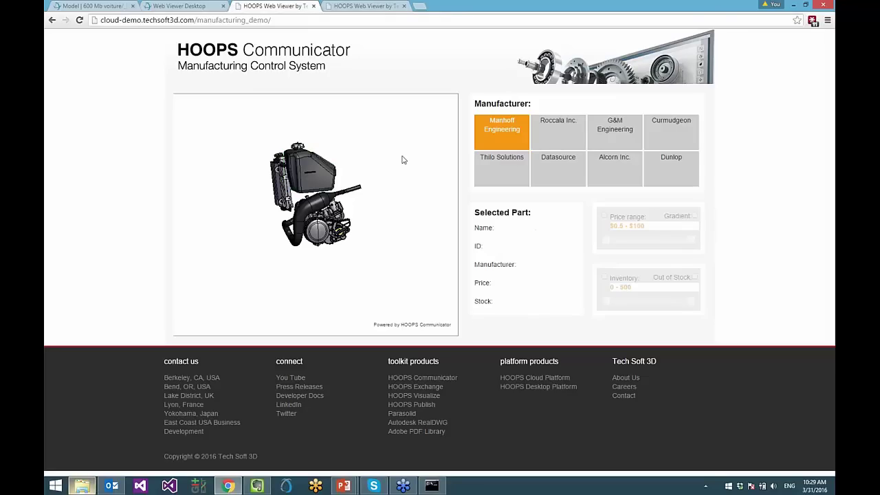
pyautogui.click(547, 142)
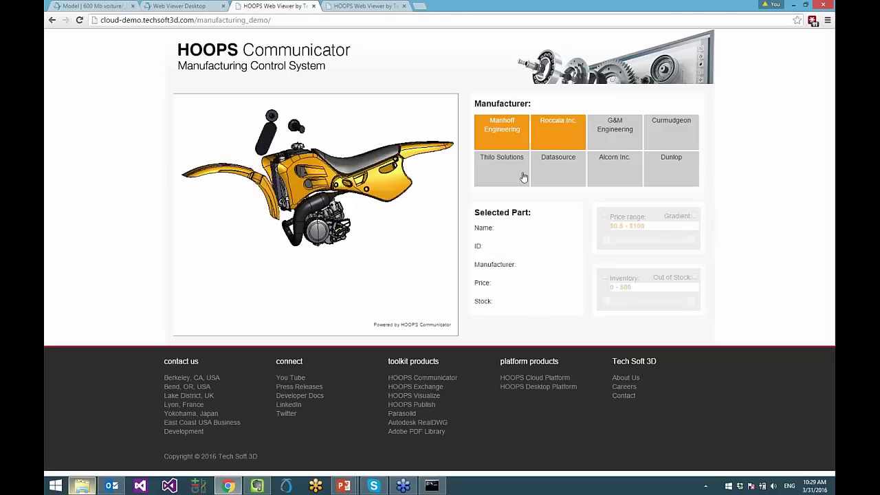
pyautogui.click(520, 134)
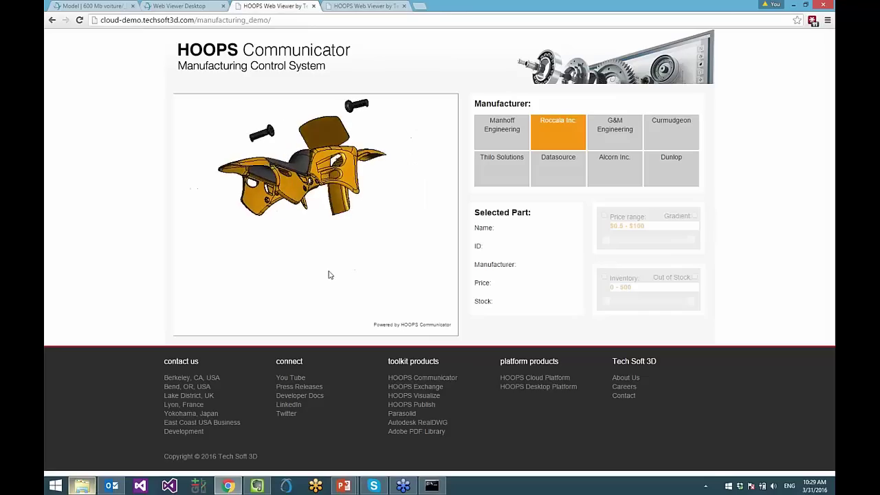
pyautogui.click(584, 143)
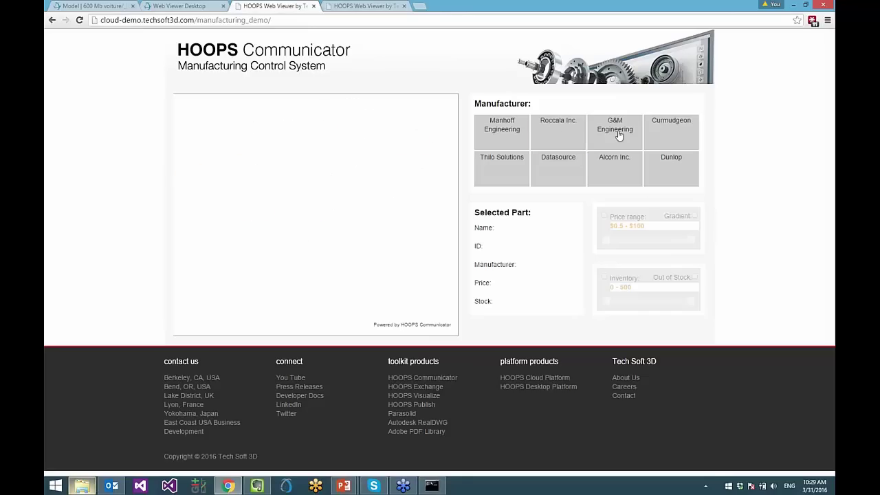
pyautogui.click(615, 131)
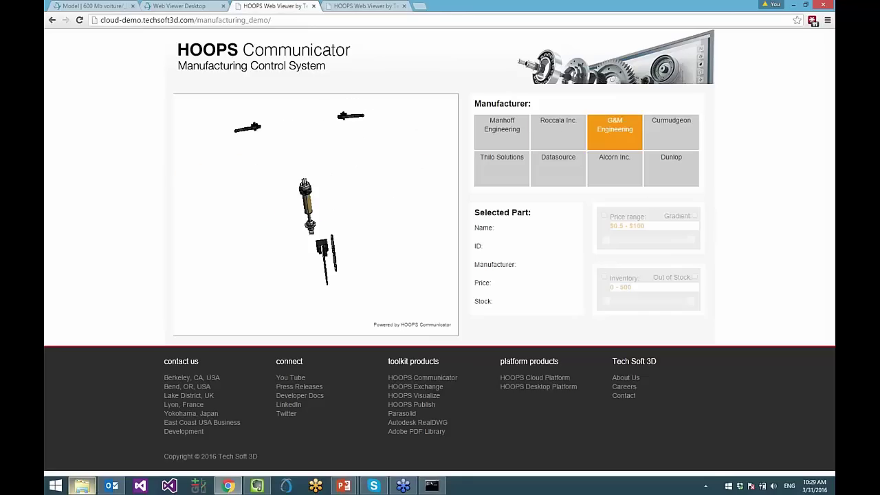
# Step: Add Manhoff, Roccala, Datasource, Thilo Solutions and Dunlop parts alongside G&M Engineering
pyautogui.click(528, 131)
pyautogui.click(558, 132)
pyautogui.click(559, 169)
pyautogui.click(511, 172)
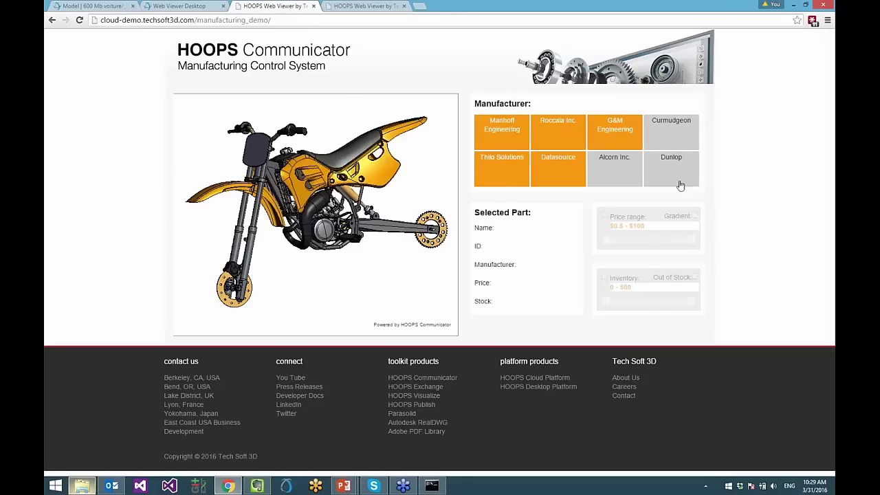
pyautogui.click(677, 184)
# Step: Remove G&M, Roccala, Datasource, Thilo and Manhoff parts, then check the rear tire's details
pyautogui.click(621, 140)
pyautogui.click(558, 131)
pyautogui.click(558, 168)
pyautogui.click(505, 171)
pyautogui.click(511, 141)
pyautogui.click(385, 201)
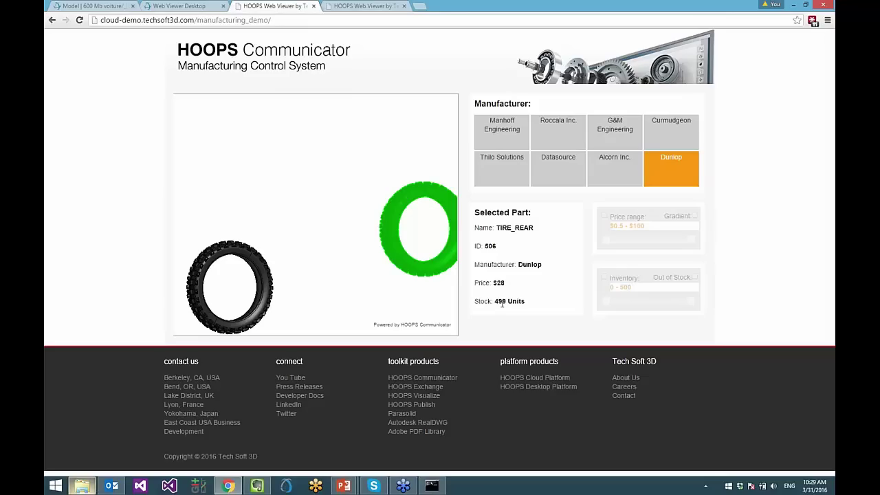
pyautogui.click(638, 257)
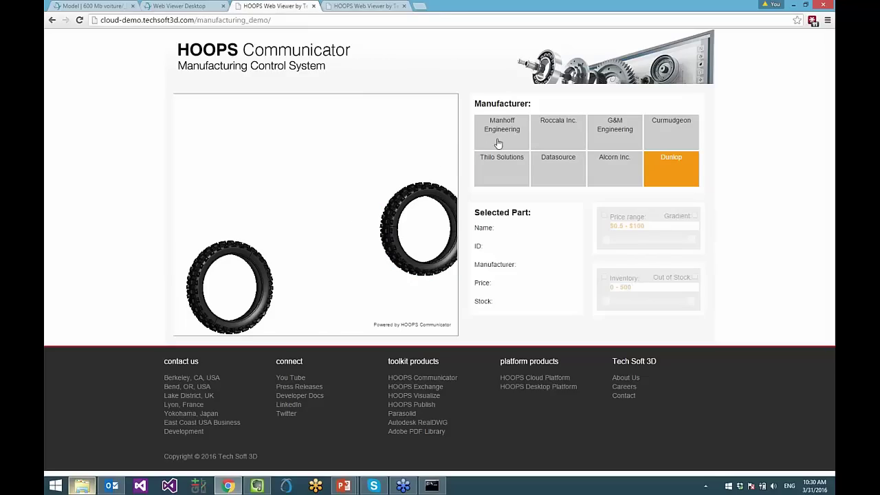
# Step: Re-enable Manhoff, Thilo, Roccala, Datasource, G&M, Alcorn and Curmudgeon so all eight manufacturers show
pyautogui.click(481, 147)
pyautogui.click(505, 169)
pyautogui.click(560, 136)
pyautogui.click(574, 157)
pyautogui.click(615, 134)
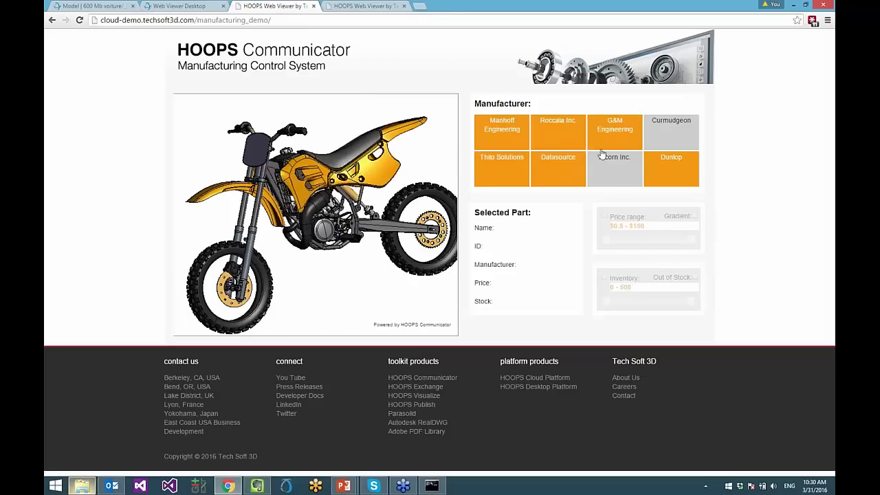
pyautogui.click(613, 158)
pyautogui.click(668, 140)
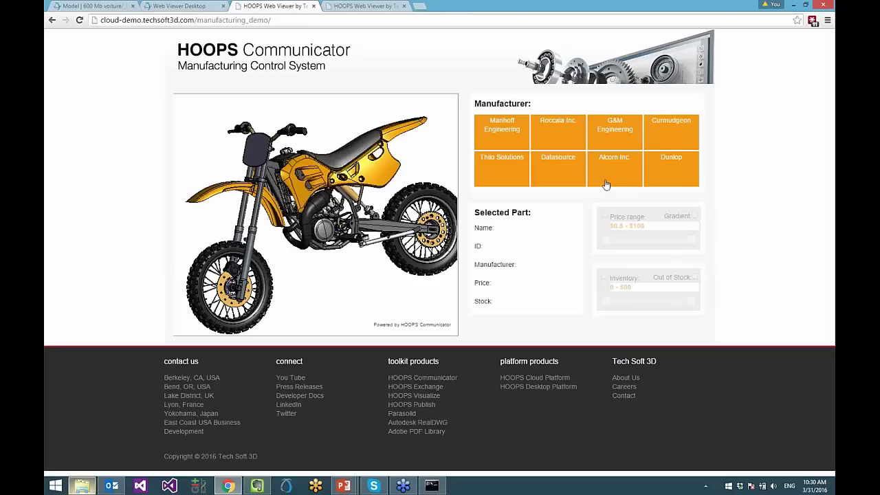
# Step: Colour parts by price range $69.5–$100, then switch to an inventory filter of 0–38 units
pyautogui.click(605, 216)
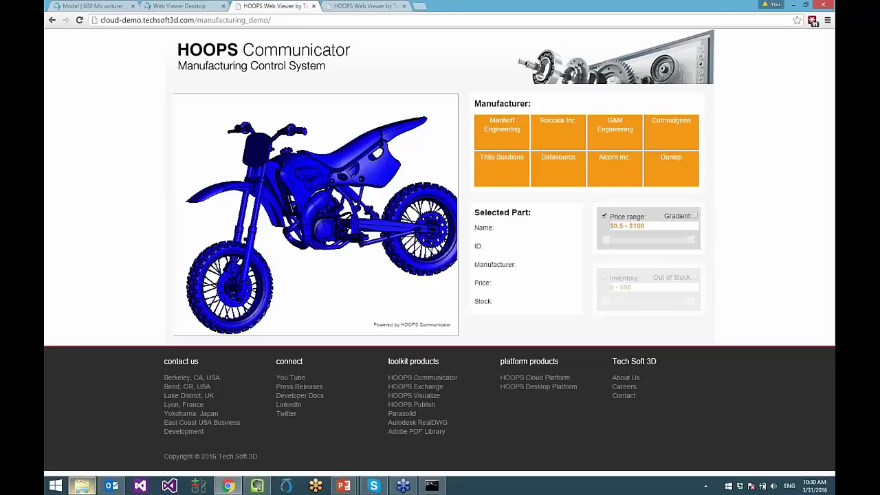
pyautogui.moveTo(612, 242); pyautogui.dragTo(667, 242)
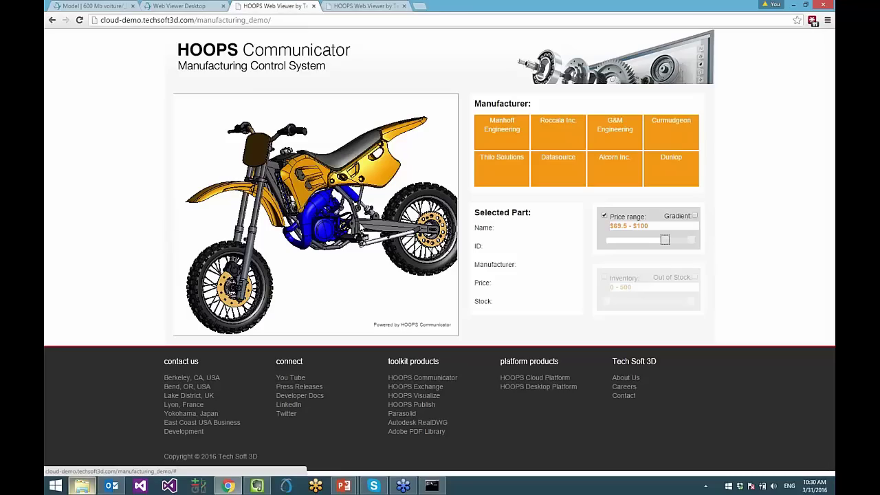
pyautogui.click(605, 217)
pyautogui.click(604, 277)
pyautogui.moveTo(691, 303); pyautogui.dragTo(612, 302)
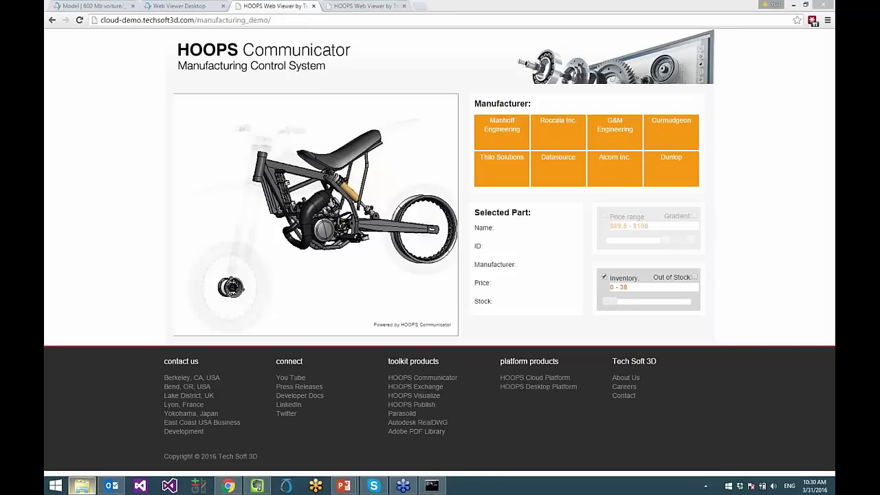
# Step: Widen the inventory filter to the full stock range, rotate the bike, and go to the BIM demo
pyautogui.click(605, 279)
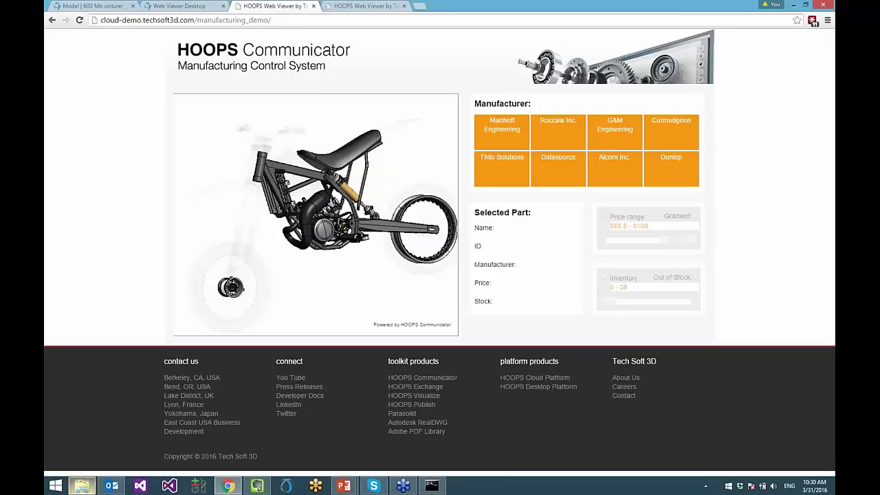
pyautogui.click(605, 277)
pyautogui.moveTo(623, 301); pyautogui.dragTo(690, 301)
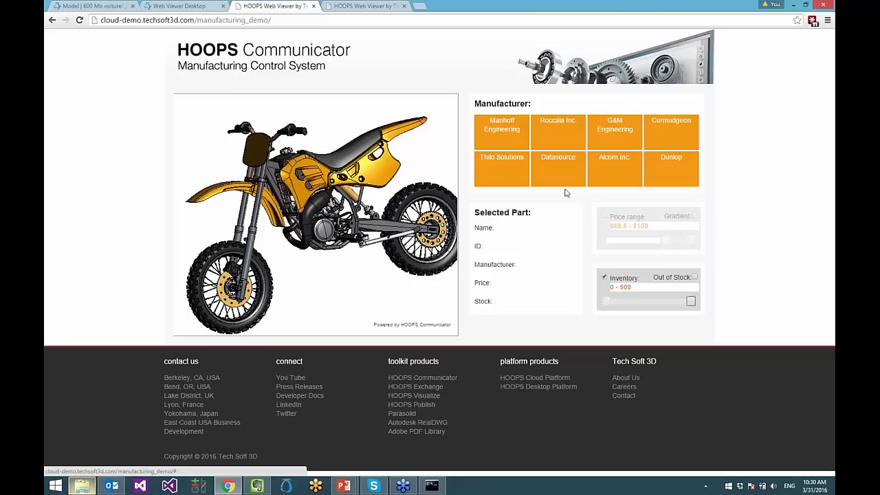
pyautogui.moveTo(423, 180); pyautogui.dragTo(347, 218)
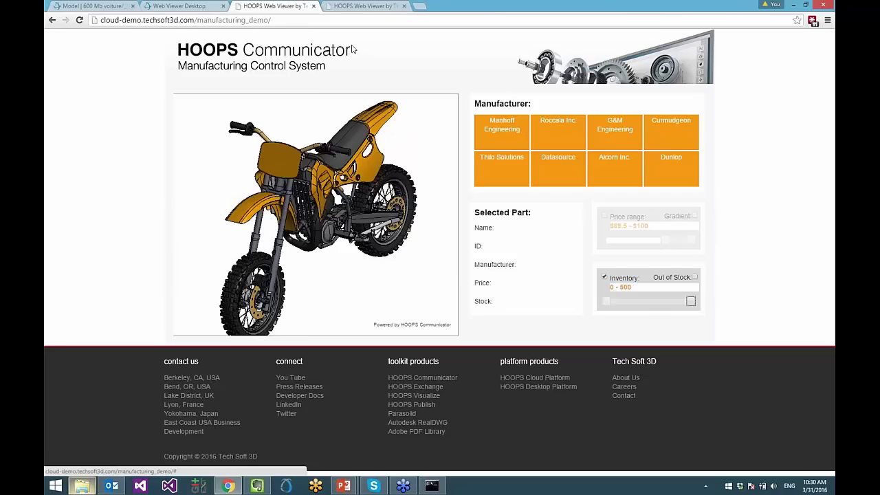
pyautogui.click(354, 8)
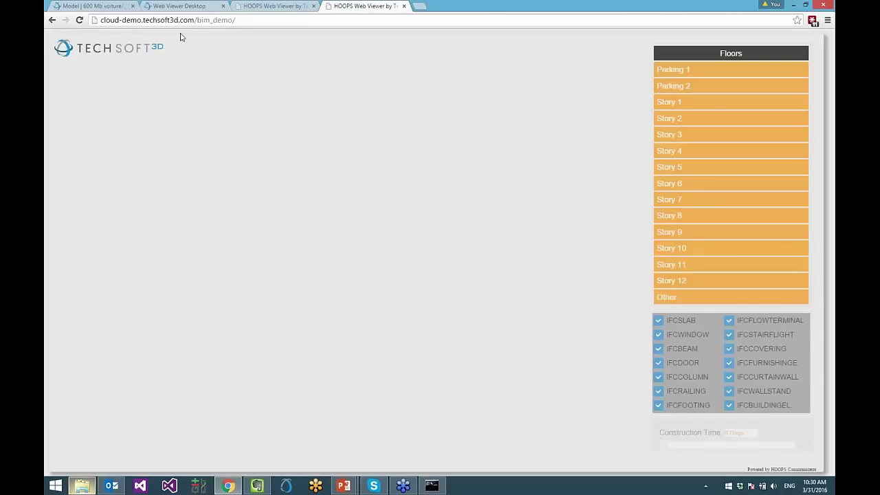
# Step: Reload the BIM demo page and orbit the fully loaded tower
pyautogui.click(78, 20)
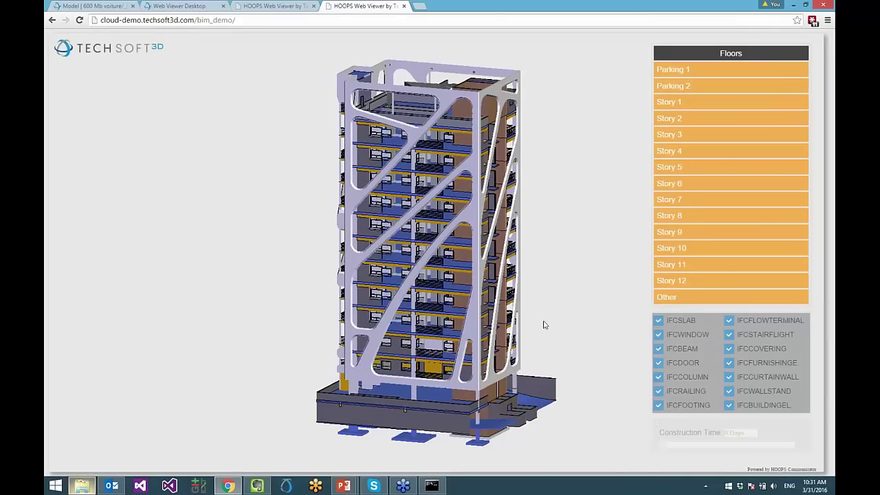
pyautogui.moveTo(499, 451); pyautogui.dragTo(375, 453)
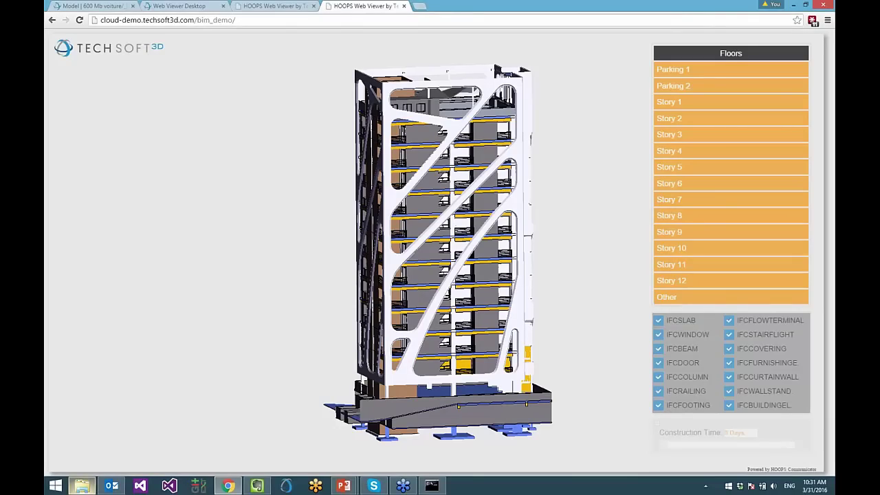
# Step: Hide the Other group, Stories 12, 11, 1 and 2, and Parking 2
pyautogui.click(678, 296)
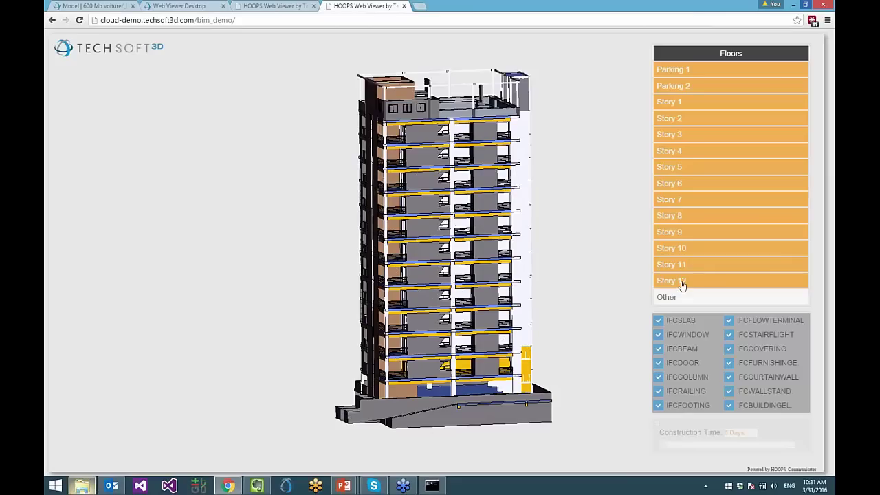
pyautogui.click(677, 281)
pyautogui.click(677, 264)
pyautogui.click(701, 86)
pyautogui.click(693, 102)
pyautogui.click(688, 118)
# Step: Hide Stories 4–10 and Parking 1, then select a Story 3 IFCWALLSTANDARDCASE wall from above
pyautogui.click(680, 249)
pyautogui.click(689, 233)
pyautogui.click(690, 216)
pyautogui.click(692, 199)
pyautogui.click(693, 184)
pyautogui.click(694, 167)
pyautogui.click(698, 151)
pyautogui.click(708, 74)
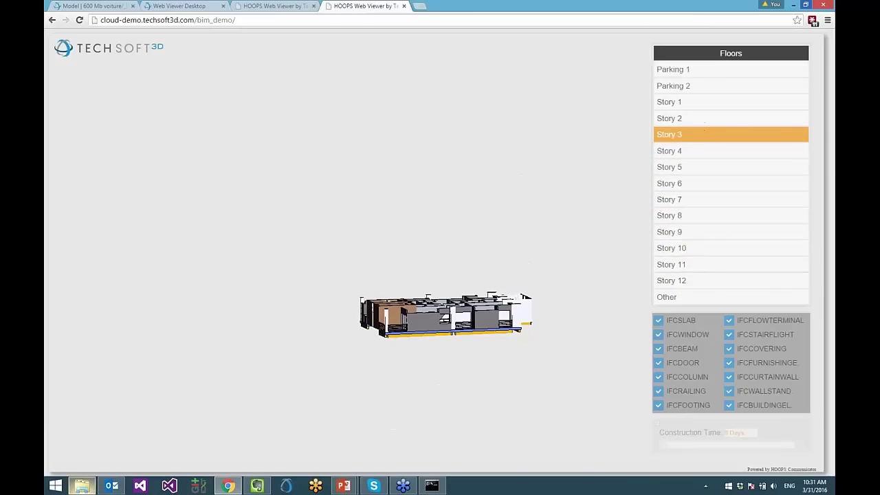
pyautogui.moveTo(426, 297); pyautogui.dragTo(406, 252)
pyautogui.click(405, 251)
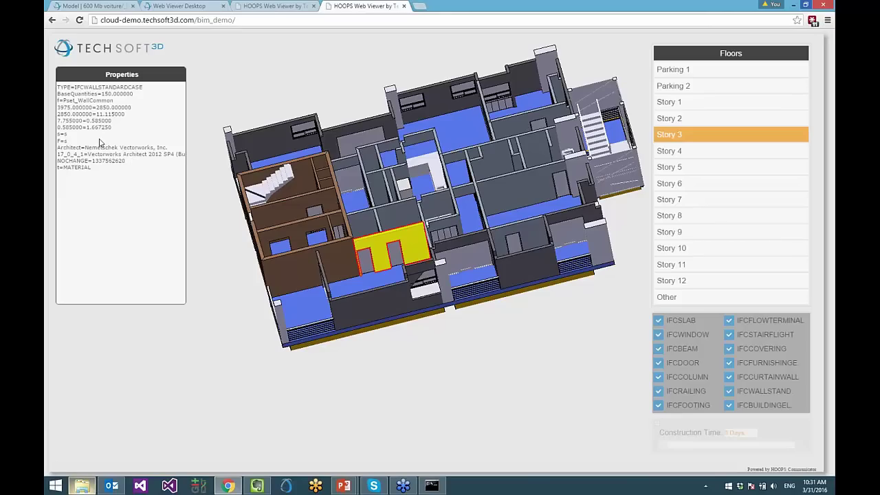
# Step: Clear the wall selection and add Stories 4, 5 and 2 to the shown floors
pyautogui.click(215, 322)
pyautogui.click(729, 151)
pyautogui.click(728, 168)
pyautogui.click(723, 118)
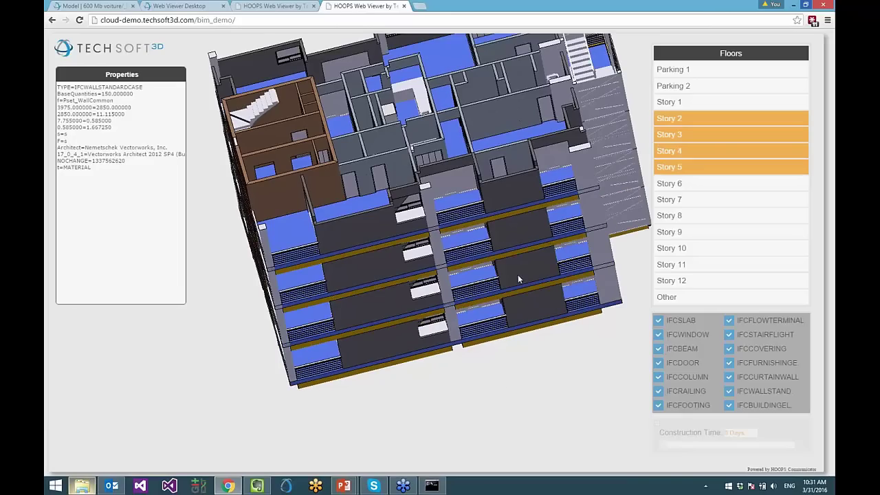
# Step: Hide every IFC type except IFCSLAB, IFCBEAM and IFCCOLUMN, including windows, doors, railings and stairs
pyautogui.click(658, 335)
pyautogui.click(659, 363)
pyautogui.click(659, 391)
pyautogui.click(659, 405)
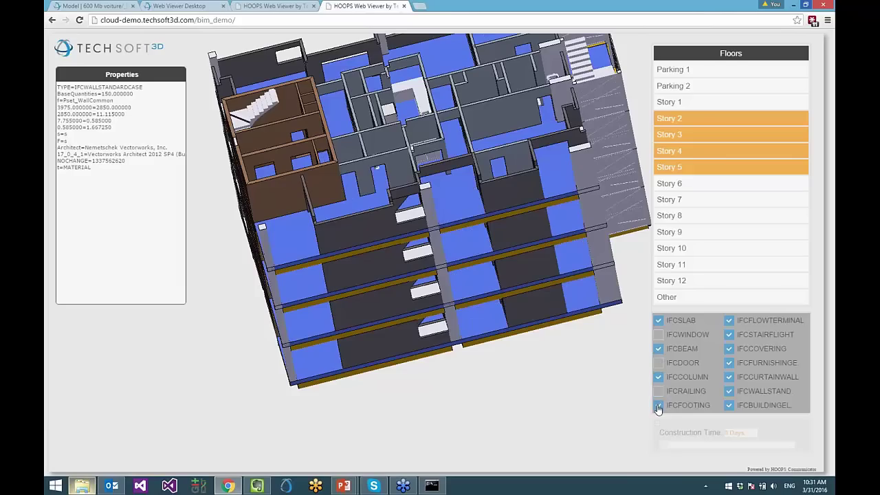
pyautogui.click(729, 320)
pyautogui.click(729, 335)
pyautogui.click(729, 349)
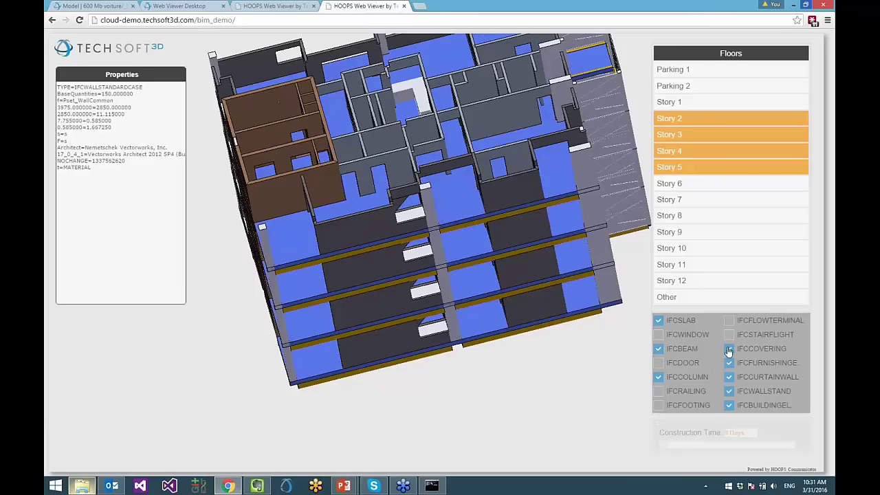
pyautogui.click(729, 363)
pyautogui.click(729, 377)
pyautogui.click(729, 391)
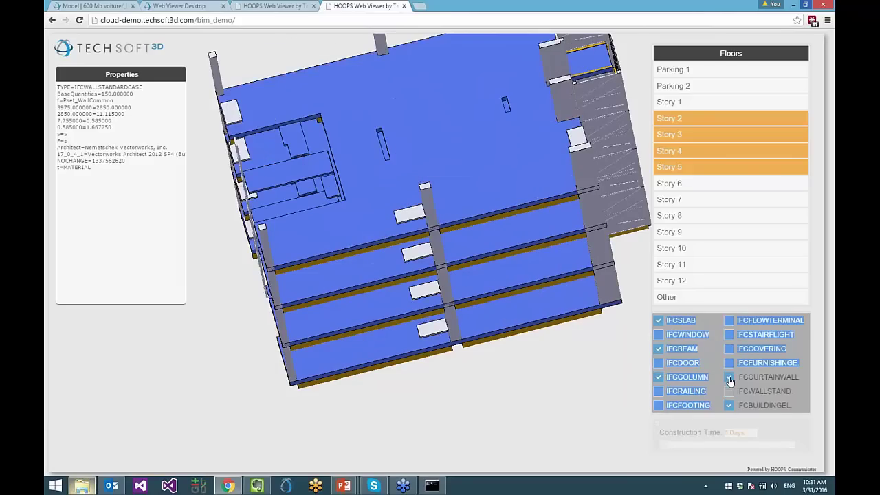
pyautogui.click(729, 405)
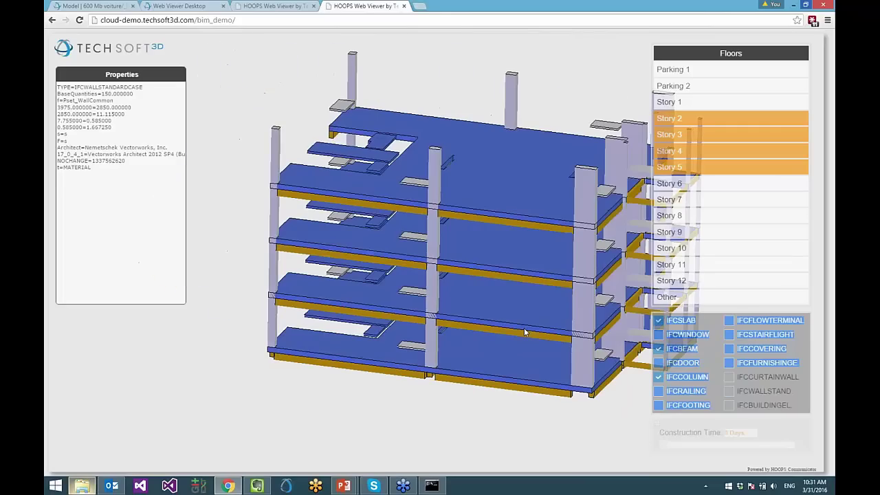